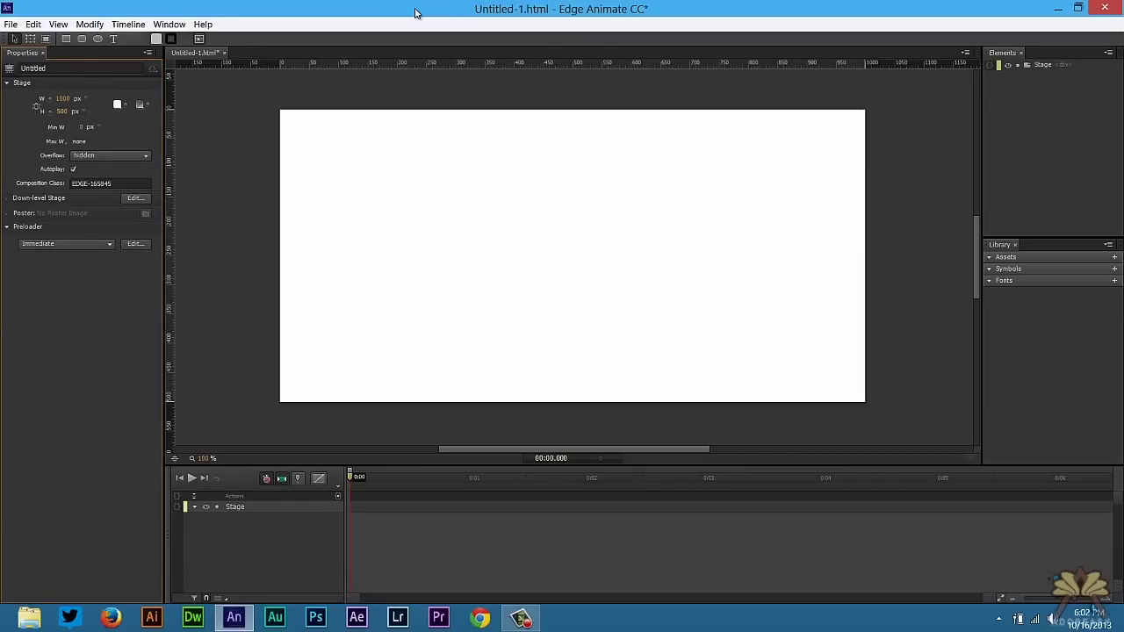
Import images 1.jpg through 5.jpg into the project
{"action": "left_click", "coordinate": [11, 24]}
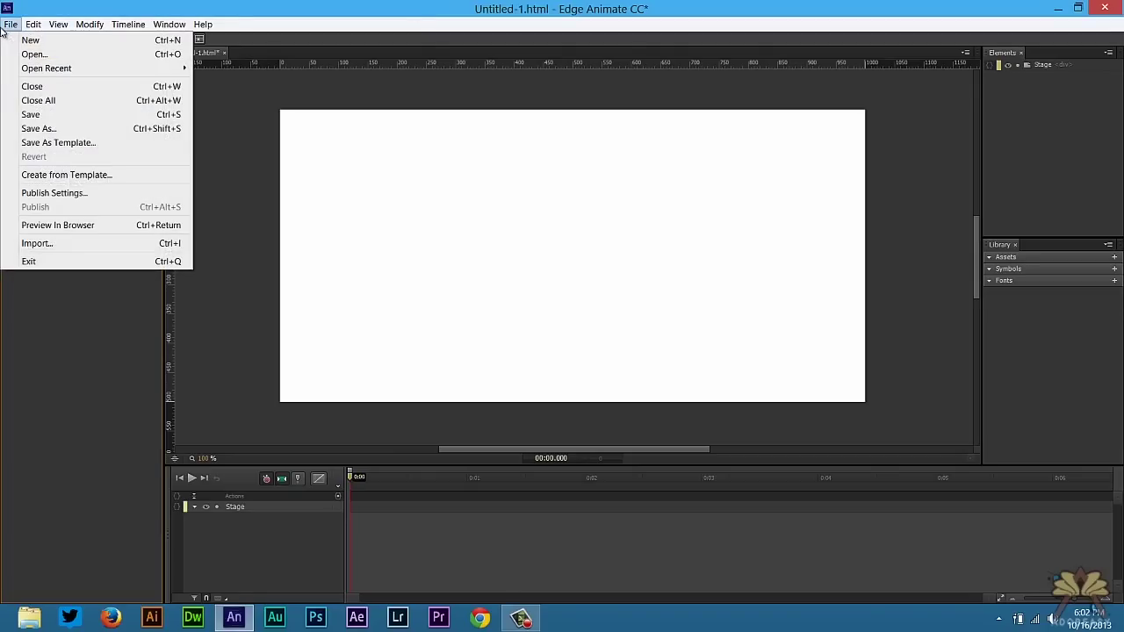
{"action": "left_click", "coordinate": [54, 244]}
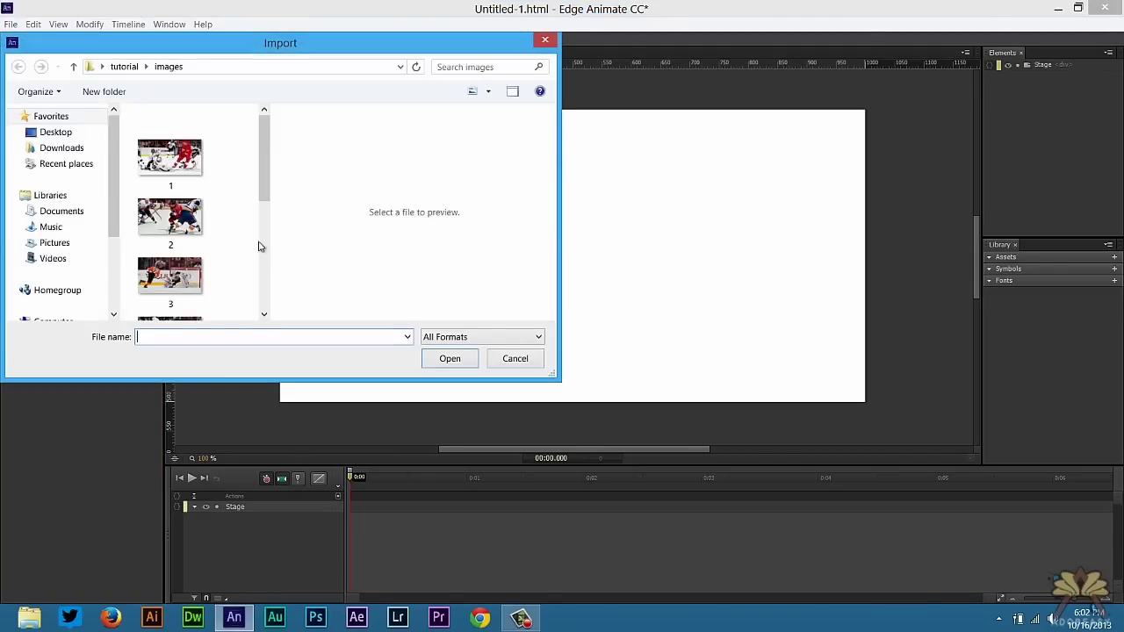
{"action": "left_click", "coordinate": [167, 165]}
{"action": "scroll", "coordinate": [170, 220], "scroll_direction": "down", "scroll_amount": 2}
{"action": "left_click", "coordinate": [170, 272], "text": "shift"}
{"action": "left_click", "coordinate": [449, 358]}
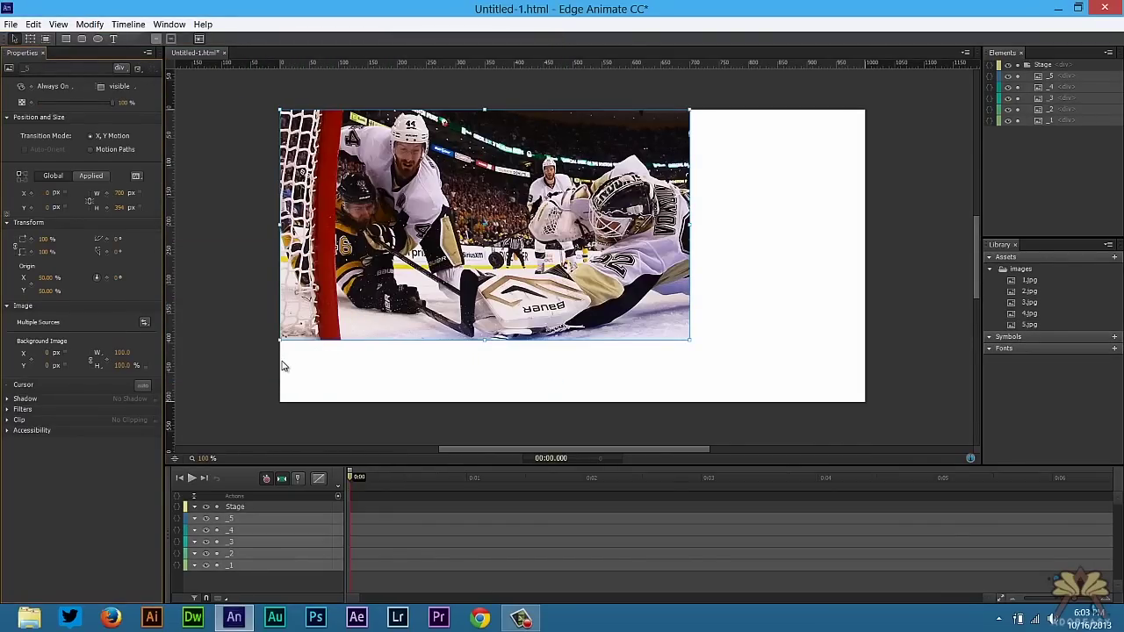
Clear the imported photos from the stage, then place 1.jpg from the Library and position it
{"action": "left_click_drag", "start_coordinate": [249, 382], "coordinate": [725, 73]}
{"action": "key", "text": "Delete"}
{"action": "left_click_drag", "start_coordinate": [1030, 285], "coordinate": [392, 211]}
{"action": "left_click_drag", "start_coordinate": [592, 348], "coordinate": [559, 275]}
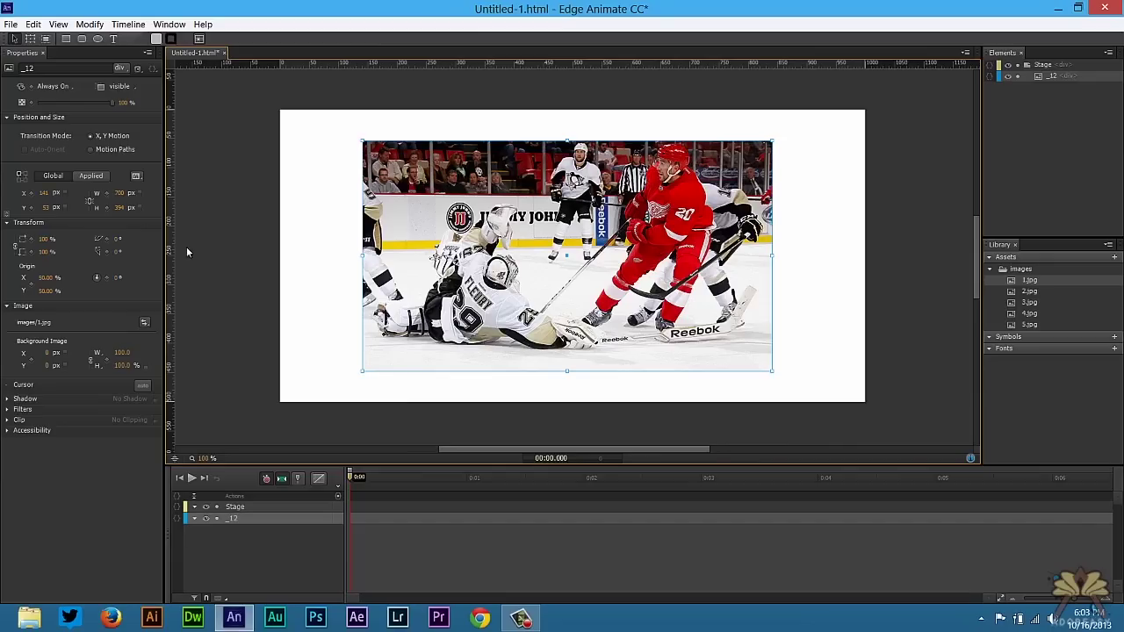
Set photo _12's Display to On and label 0:00 as picture1
{"action": "left_click", "coordinate": [54, 86]}
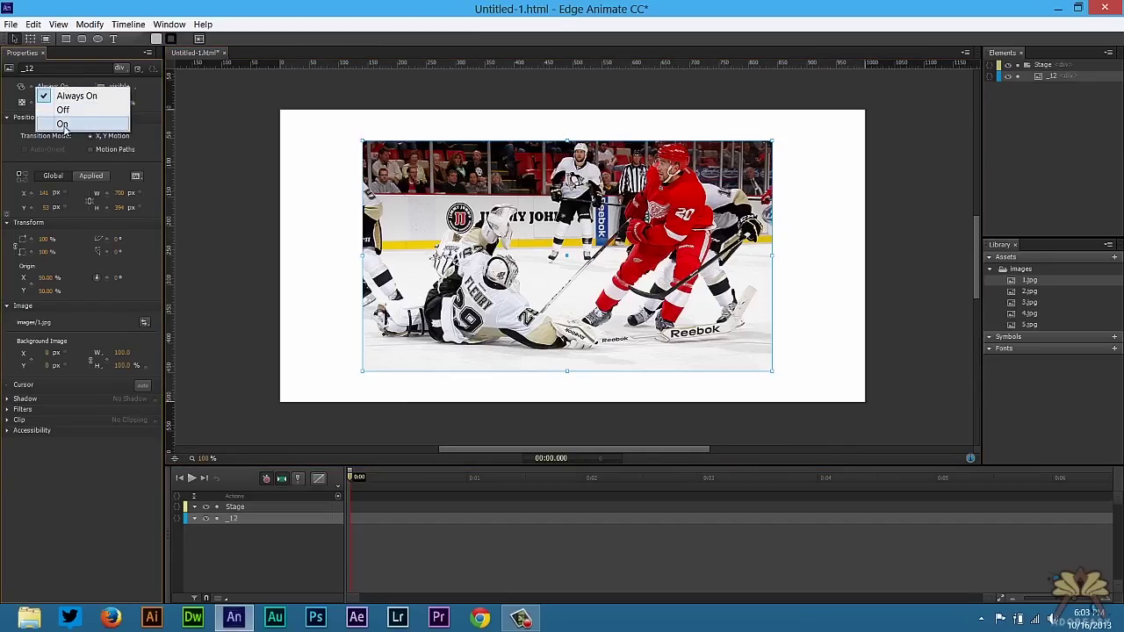
{"action": "left_click", "coordinate": [62, 124]}
{"action": "key", "text": "ctrl+l"}
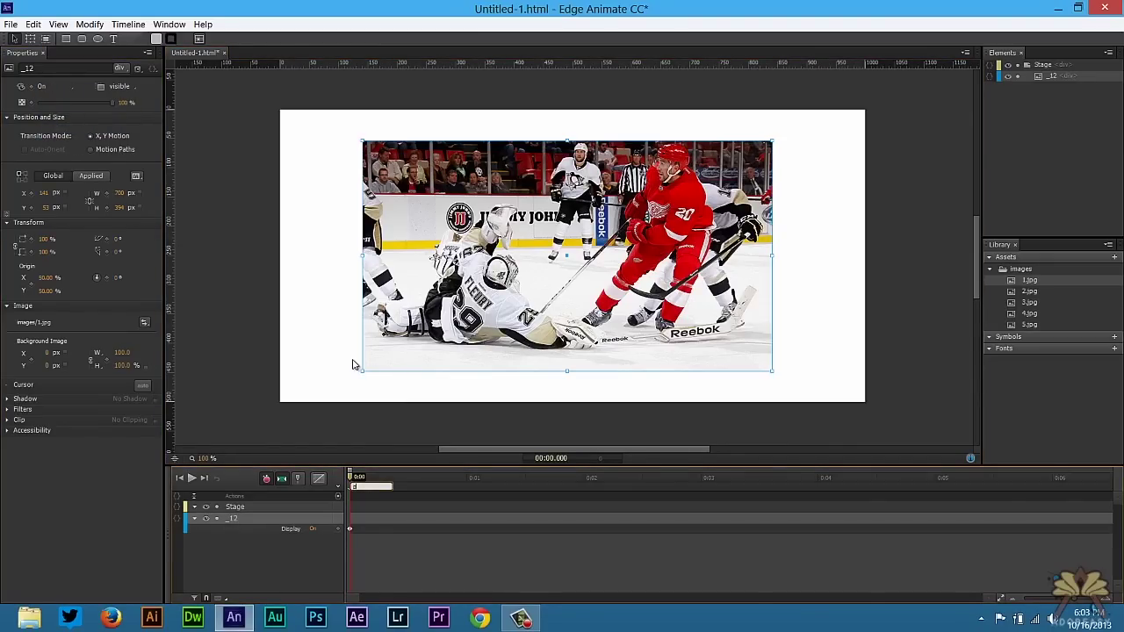
{"action": "key", "text": "Return"}
Add a trigger at 0:00 containing a Stop action
{"action": "key", "text": "ctrl+t"}
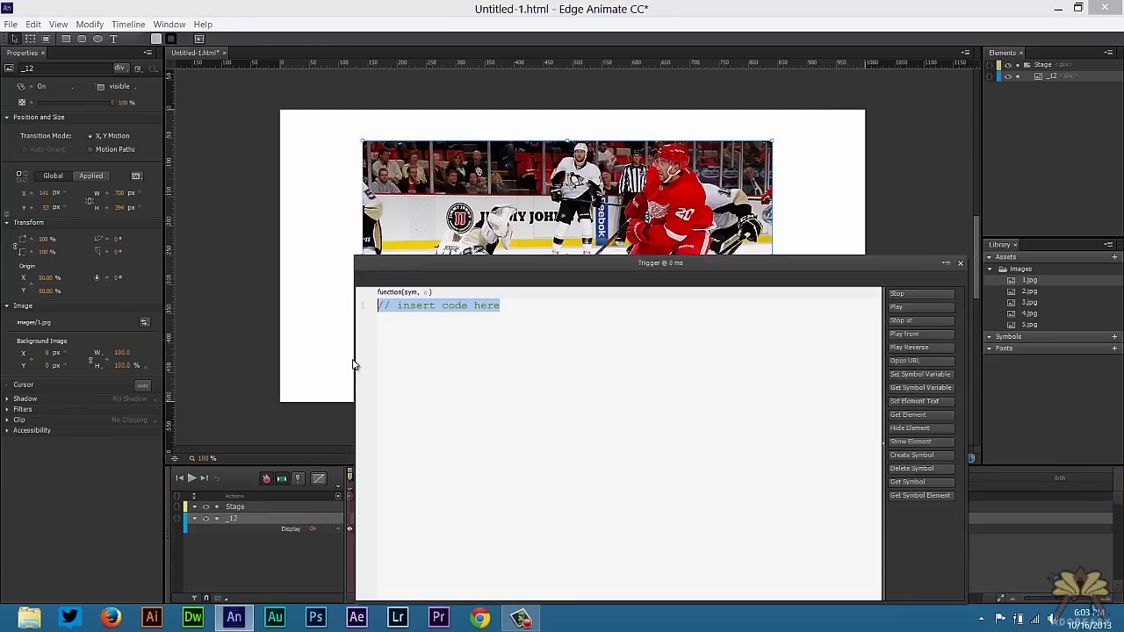
{"action": "left_click", "coordinate": [931, 296]}
{"action": "left_click", "coordinate": [960, 263]}
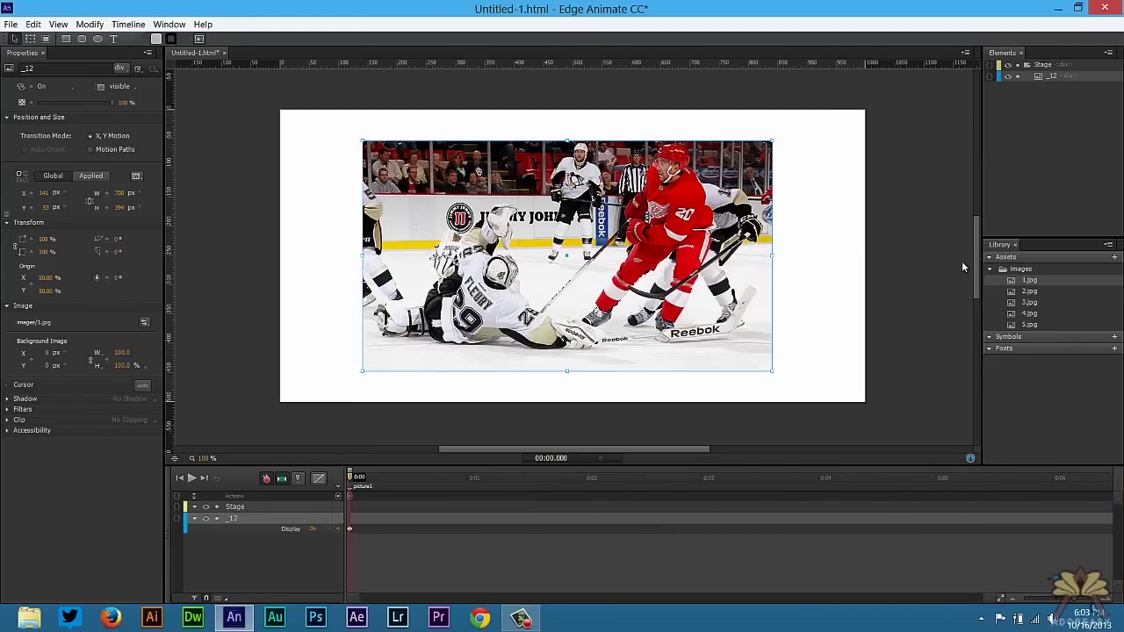
Add timeline labels picture2 at 0:00.250 and picture3 at 0:00.500
{"action": "left_click", "coordinate": [380, 479]}
{"action": "key", "text": "ctrl+l"}
{"action": "type", "text": "picture2"}
{"action": "key", "text": "Return"}
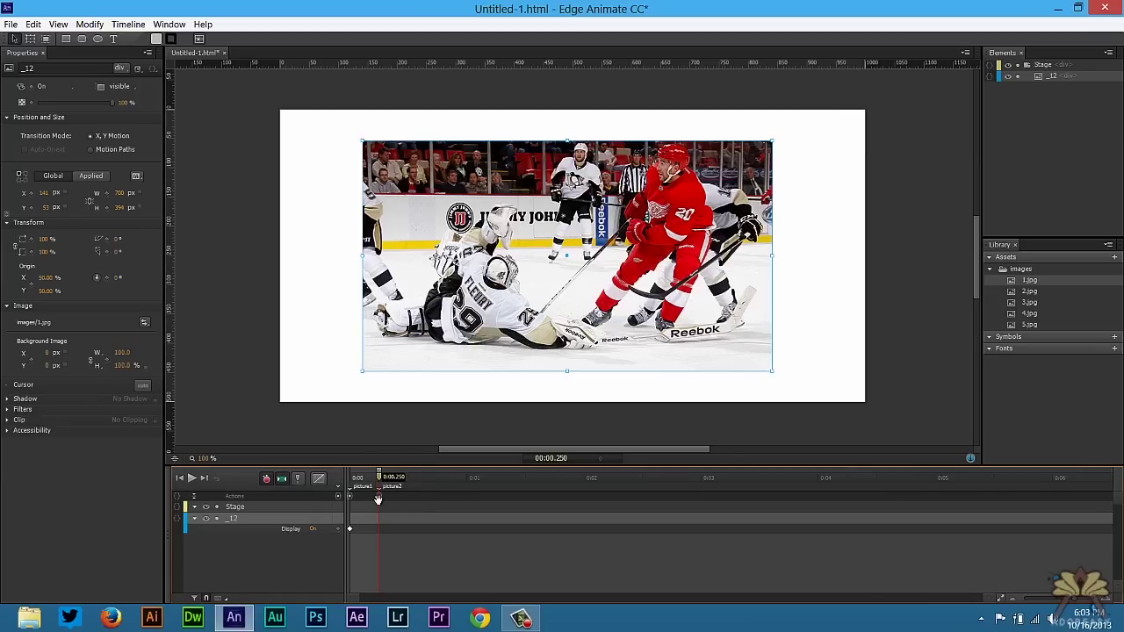
{"action": "left_click_drag", "start_coordinate": [382, 499], "coordinate": [393, 501]}
{"action": "left_click", "coordinate": [409, 477]}
{"action": "key", "text": "ctrl+l"}
{"action": "type", "text": "picture3"}
{"action": "key", "text": "Return"}
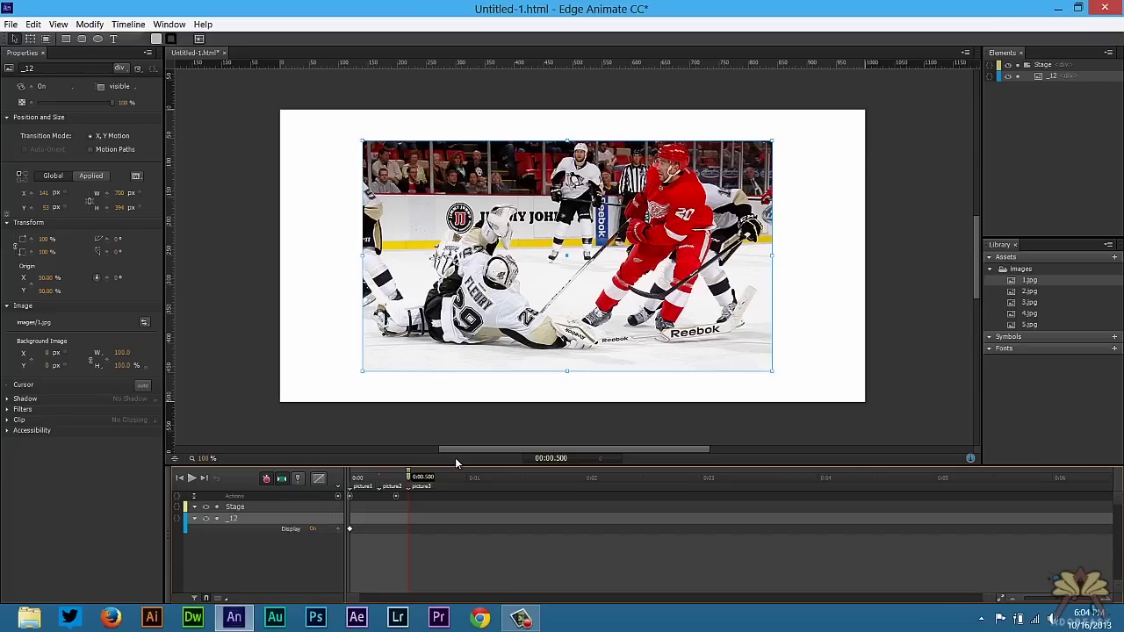
Add timeline labels picture4 at 0:00.750 and picture5 at 0:01.000
{"action": "left_click", "coordinate": [438, 478]}
{"action": "key", "text": "ctrl+l"}
{"action": "type", "text": "picture4"}
{"action": "key", "text": "Return"}
{"action": "left_click", "coordinate": [466, 478]}
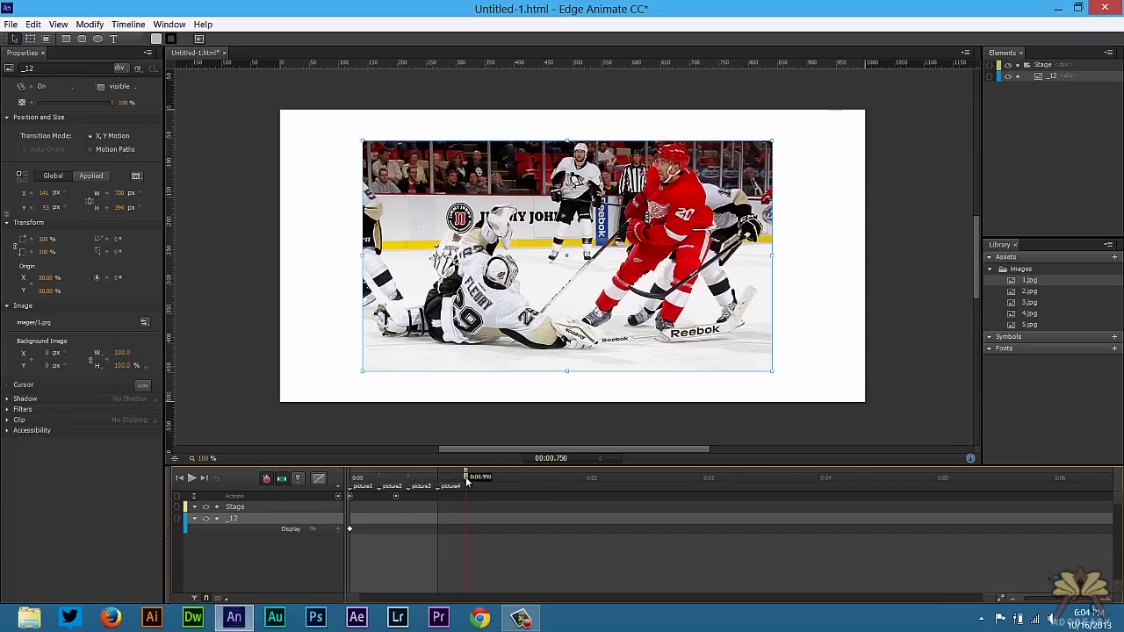
{"action": "key", "text": "ctrl+l"}
{"action": "type", "text": "picture5"}
{"action": "key", "text": "Return"}
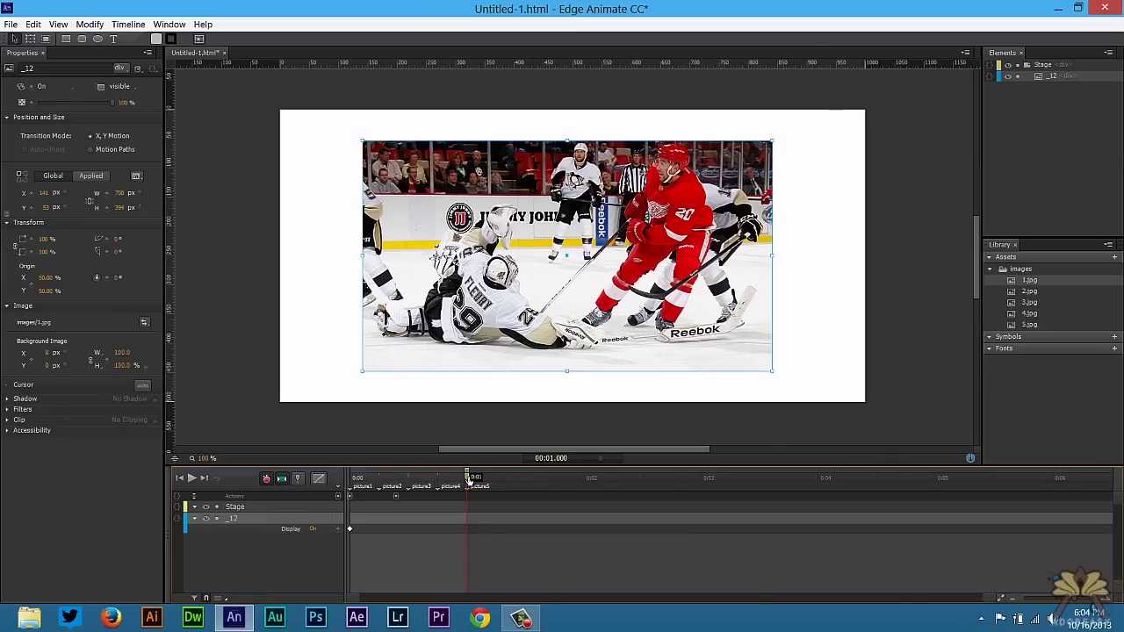
Reselect photo _12 with the playhead back at 0:00.250
{"action": "left_click", "coordinate": [397, 502]}
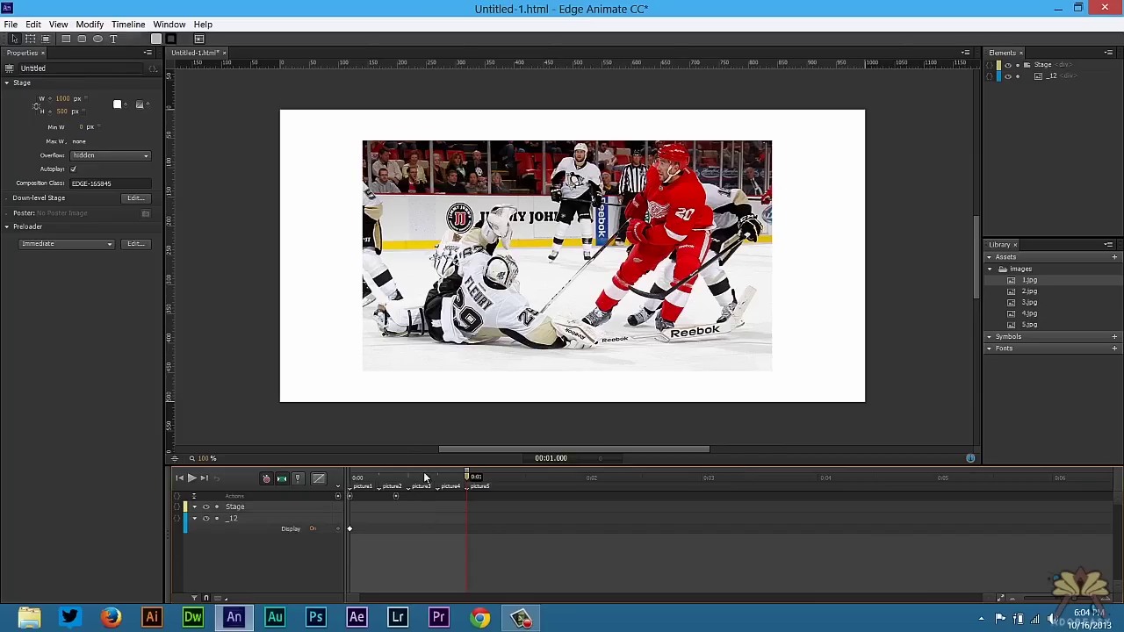
{"action": "left_click", "coordinate": [426, 477]}
{"action": "left_click_drag", "start_coordinate": [461, 477], "coordinate": [494, 470]}
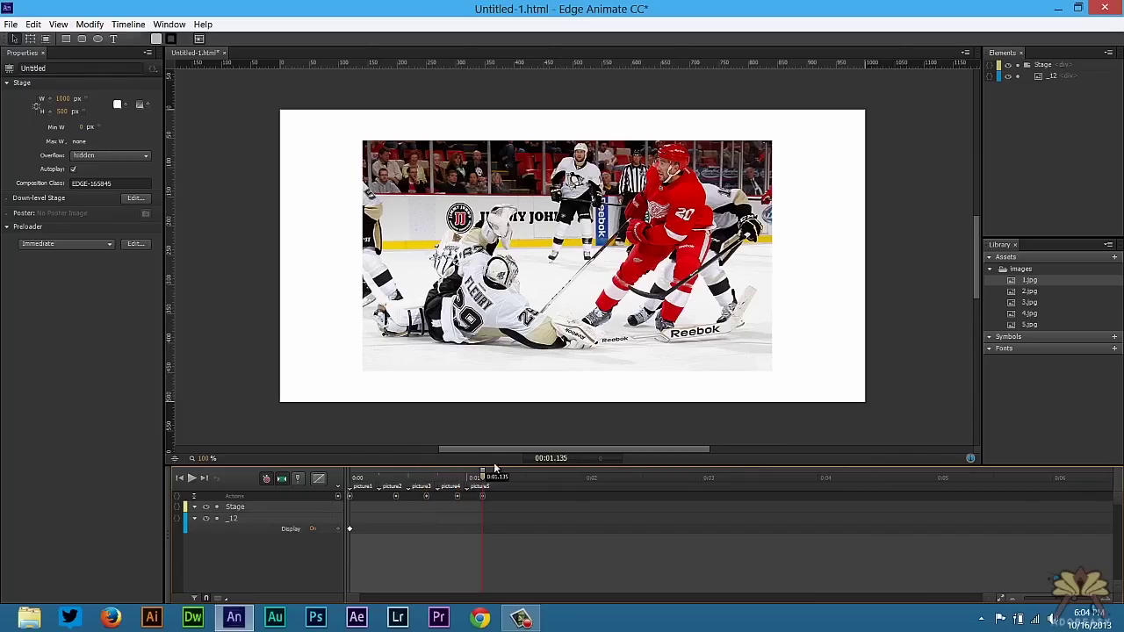
{"action": "left_click", "coordinate": [456, 519]}
{"action": "left_click", "coordinate": [380, 477]}
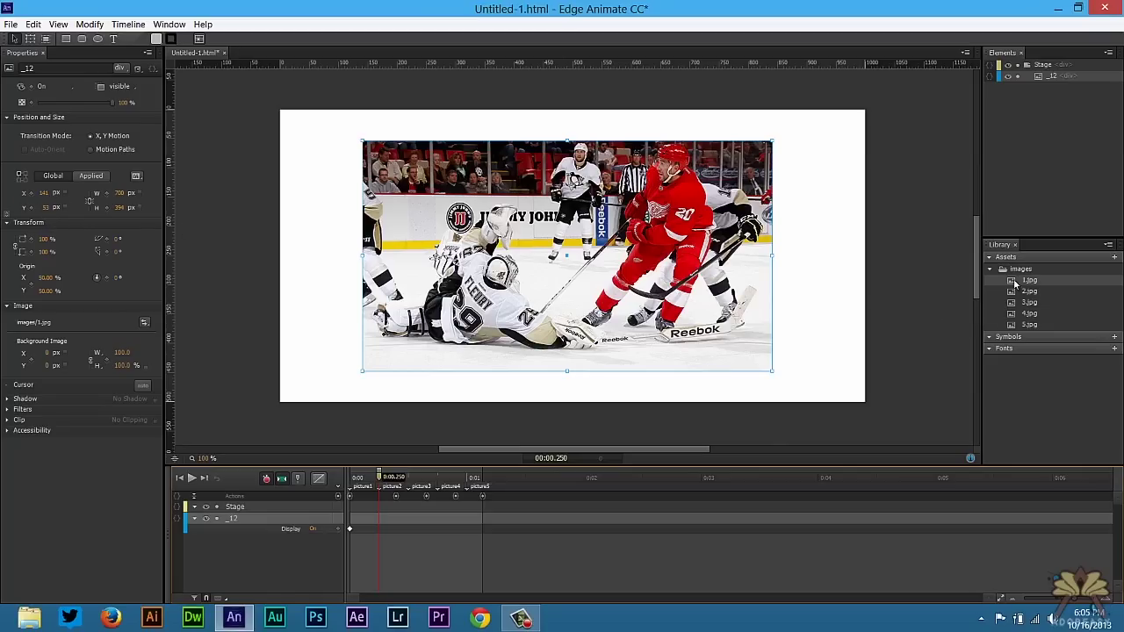
Hide _12 from 0:00.250 and place 2.jpg at X 140, Y 53
{"action": "left_click", "coordinate": [41, 87]}
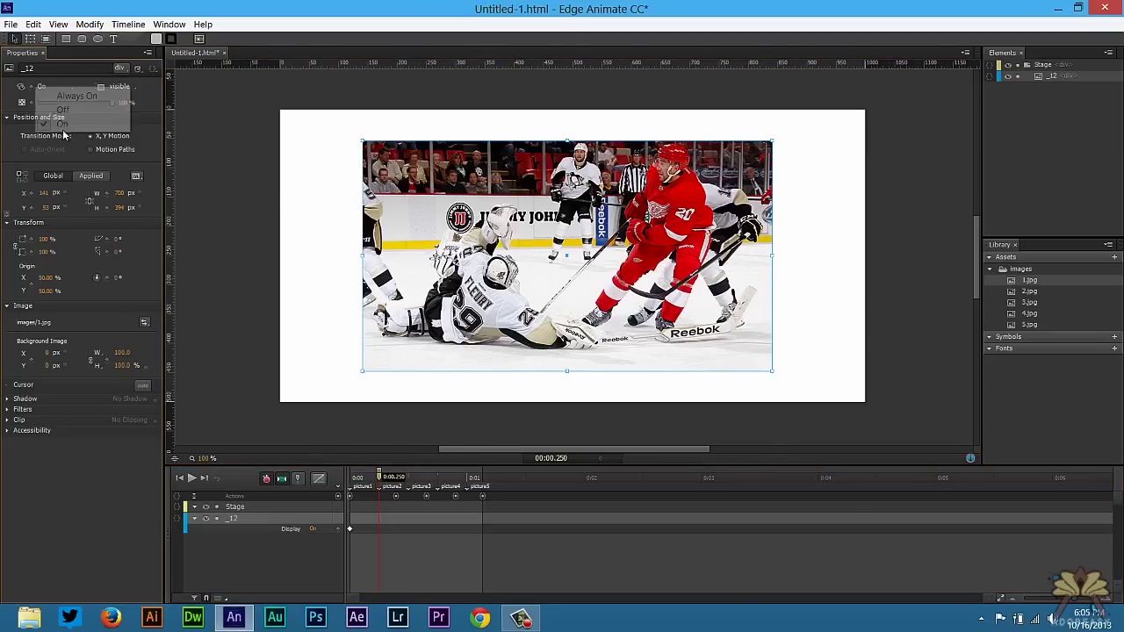
{"action": "left_click", "coordinate": [54, 110]}
{"action": "left_click_drag", "start_coordinate": [1023, 293], "coordinate": [430, 190]}
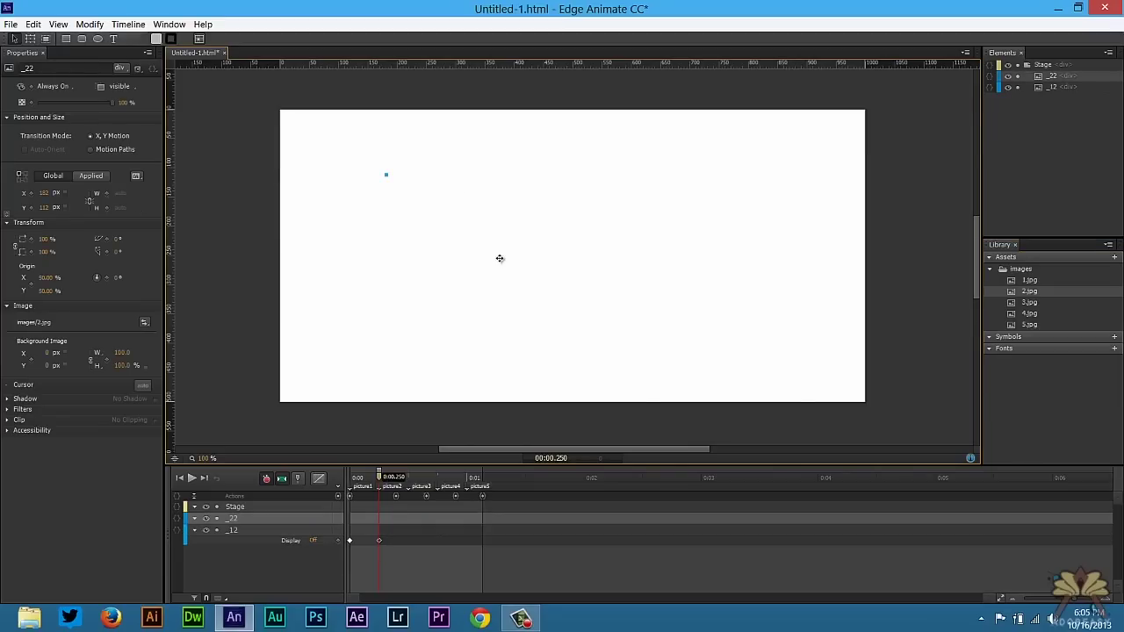
{"action": "left_click", "coordinate": [44, 193]}
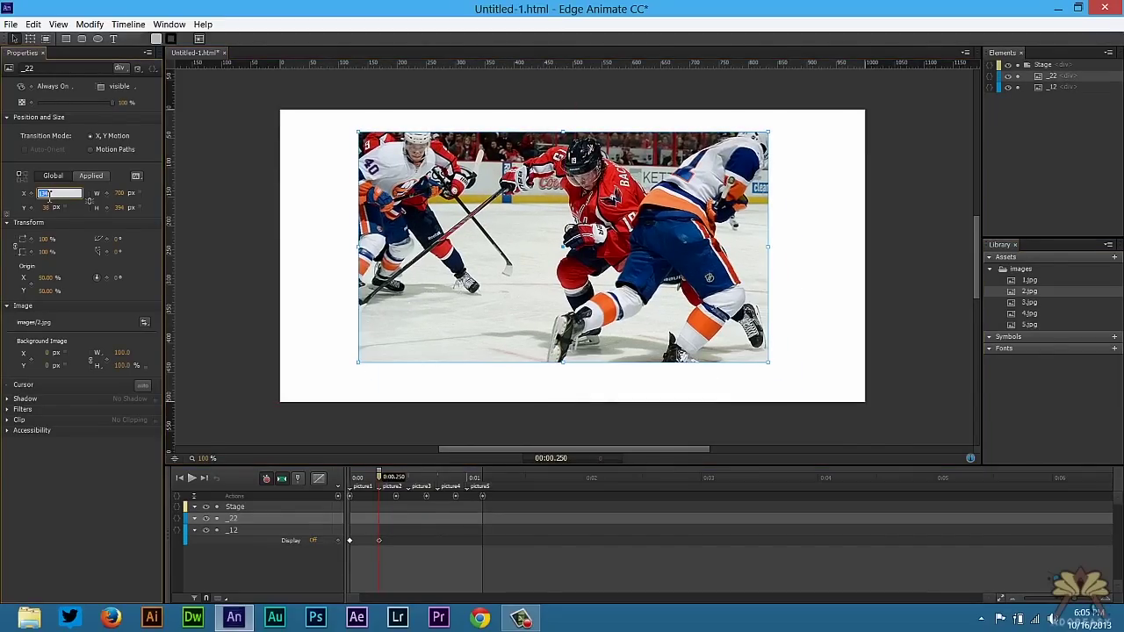
{"action": "type", "text": "140"}
{"action": "key", "text": "Tab"}
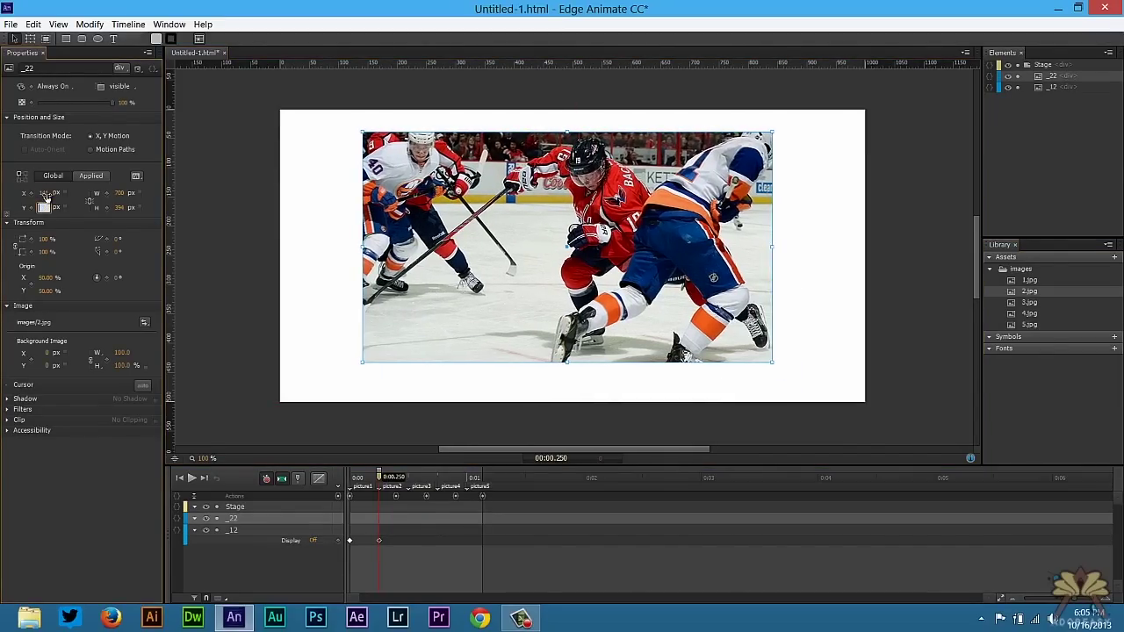
{"action": "type", "text": "53"}
{"action": "key", "text": "Return"}
Show 2.jpg from 0:00.250 and hide it from 0:00.500
{"action": "left_click", "coordinate": [59, 85]}
{"action": "left_click", "coordinate": [63, 126]}
{"action": "left_click_drag", "start_coordinate": [406, 480], "coordinate": [410, 477]}
{"action": "left_click", "coordinate": [55, 87]}
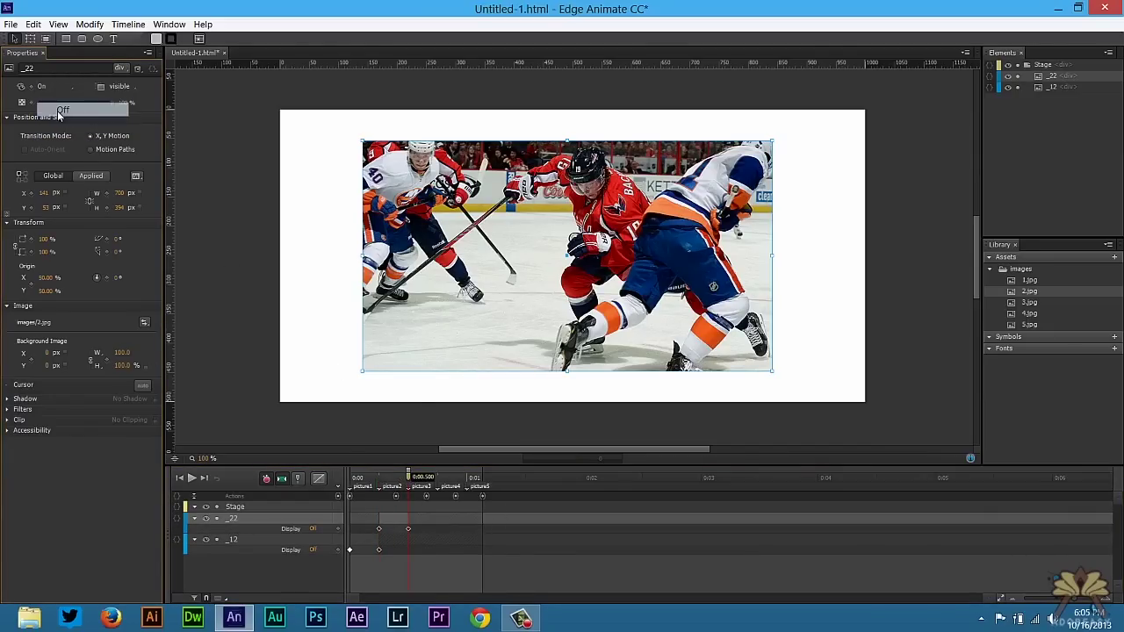
{"action": "left_click", "coordinate": [57, 111]}
Place 3.jpg at X 141, shown from 0:00.500 and hidden at 0:00.750
{"action": "left_click", "coordinate": [1030, 313]}
{"action": "left_click_drag", "start_coordinate": [476, 211], "coordinate": [439, 188]}
{"action": "left_click", "coordinate": [44, 194]}
{"action": "type", "text": "141"}
{"action": "key", "text": "Return"}
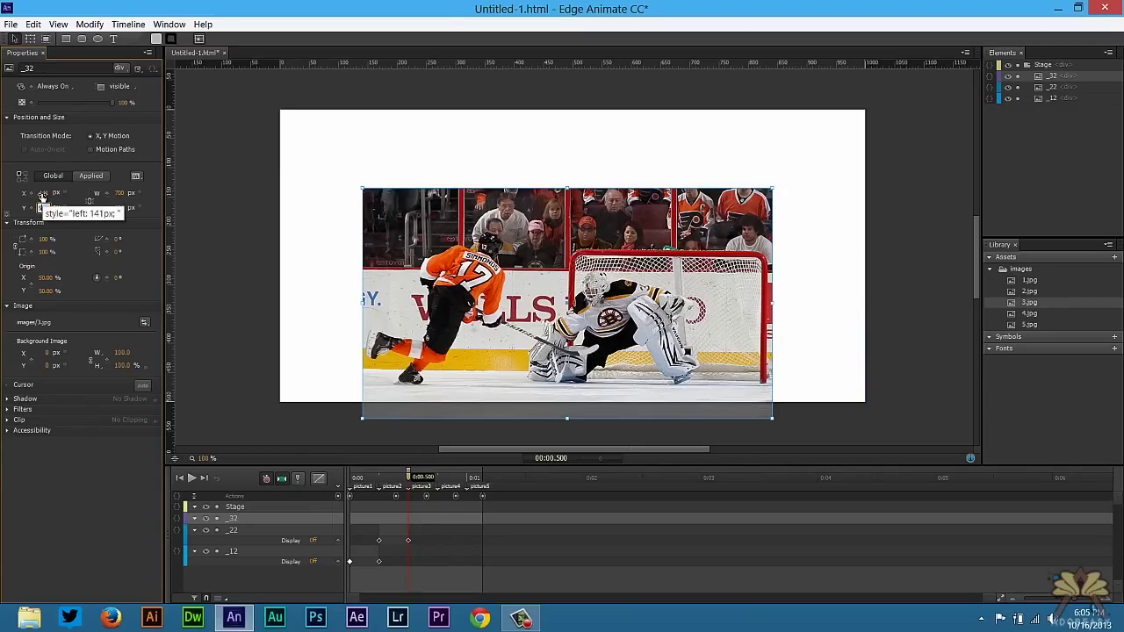
{"action": "left_click", "coordinate": [55, 87]}
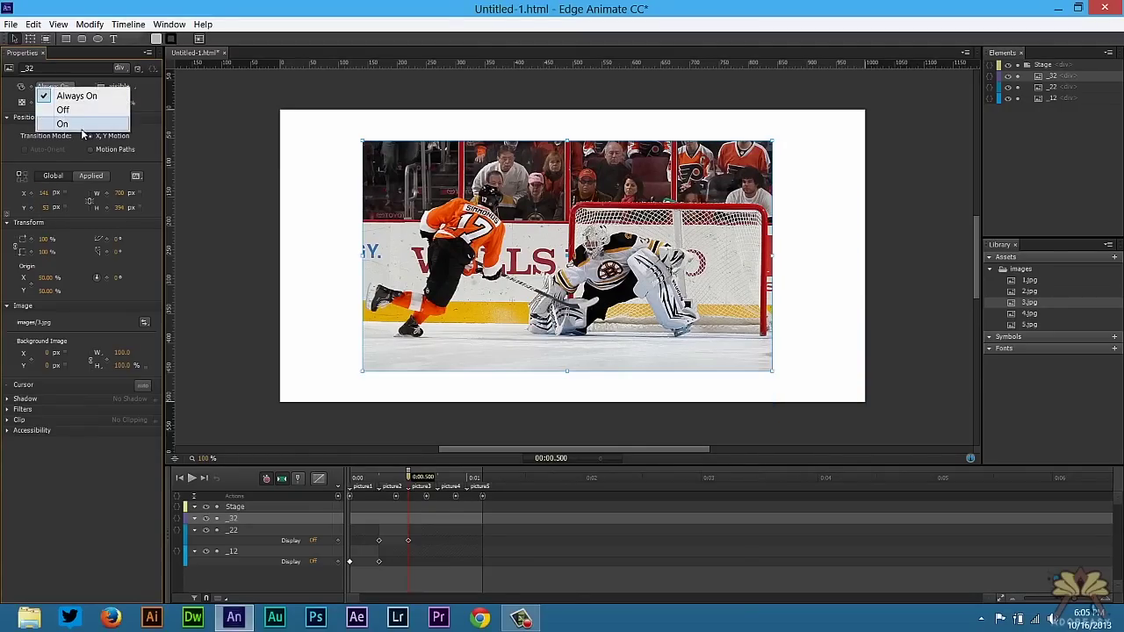
{"action": "left_click", "coordinate": [63, 124]}
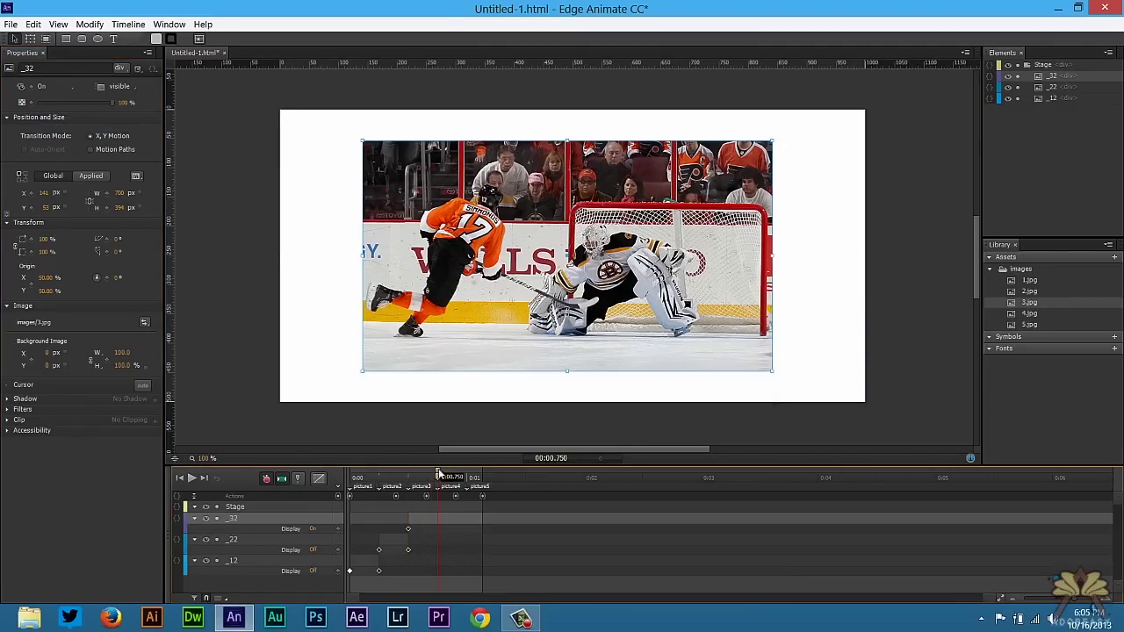
{"action": "left_click", "coordinate": [50, 88]}
{"action": "left_click", "coordinate": [52, 109]}
Place 4.jpg on the stage at X 141, Y 53
{"action": "left_click_drag", "start_coordinate": [1030, 313], "coordinate": [418, 193]}
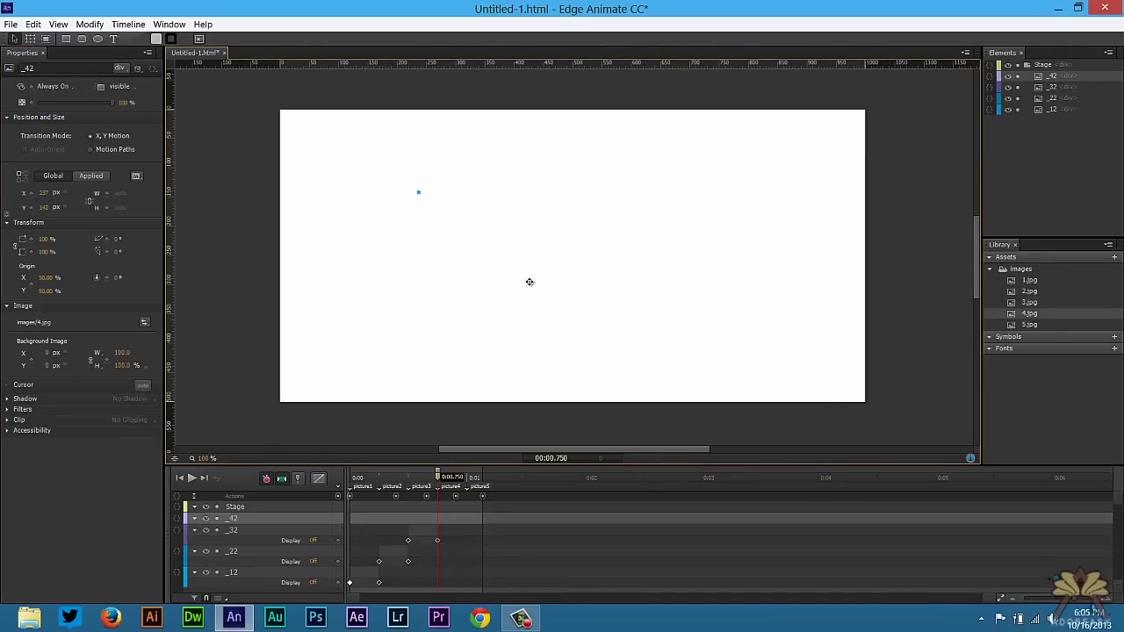
{"action": "left_click", "coordinate": [44, 195]}
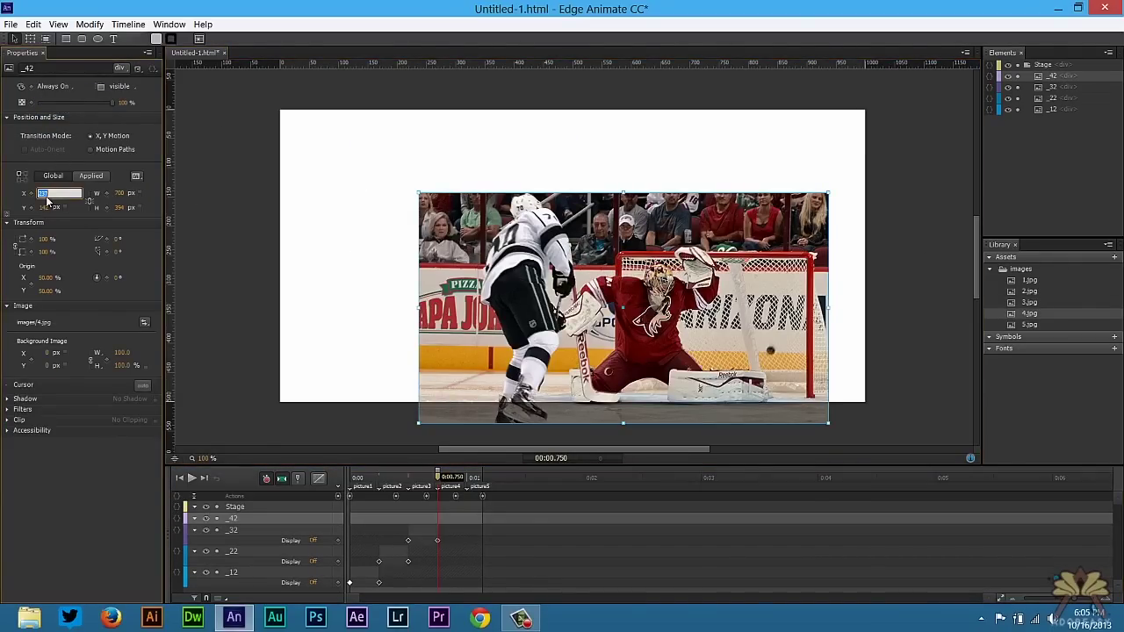
{"action": "type", "text": "141"}
{"action": "key", "text": "Tab"}
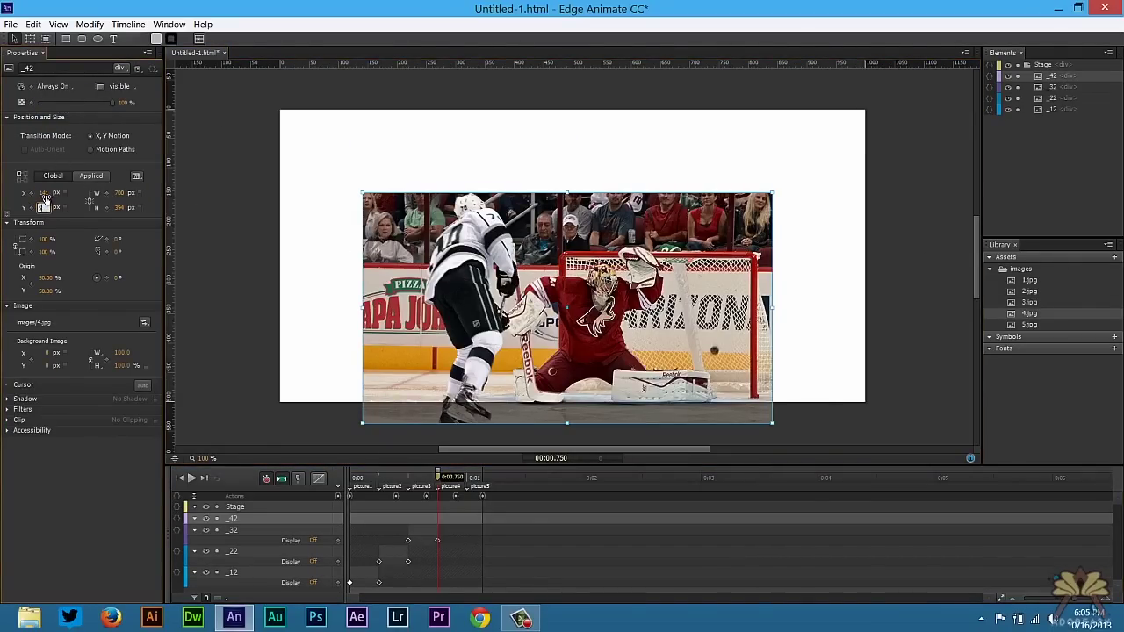
{"action": "type", "text": "53"}
{"action": "key", "text": "Return"}
Show _42 from 0:00.750 and hide it from 0:01
{"action": "left_click", "coordinate": [50, 86]}
{"action": "left_click", "coordinate": [62, 124]}
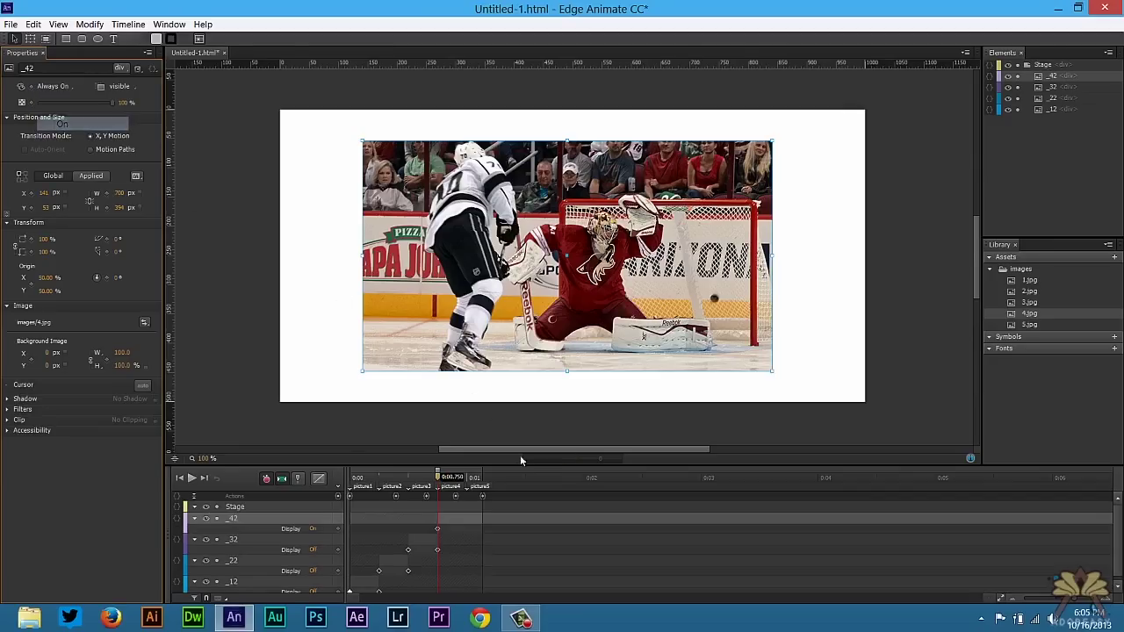
{"action": "left_click_drag", "start_coordinate": [481, 479], "coordinate": [466, 478]}
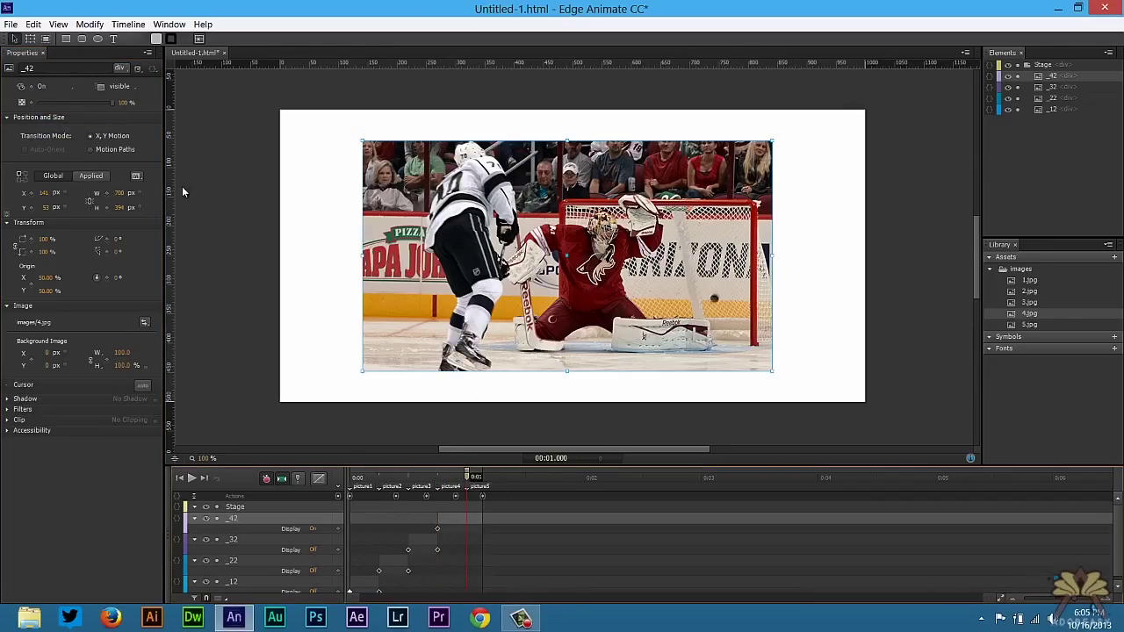
{"action": "left_click", "coordinate": [43, 87]}
{"action": "left_click", "coordinate": [39, 123]}
Place 5.jpg at X 141, Y 53 with Display On from 0:01
{"action": "left_click_drag", "start_coordinate": [1034, 324], "coordinate": [369, 176]}
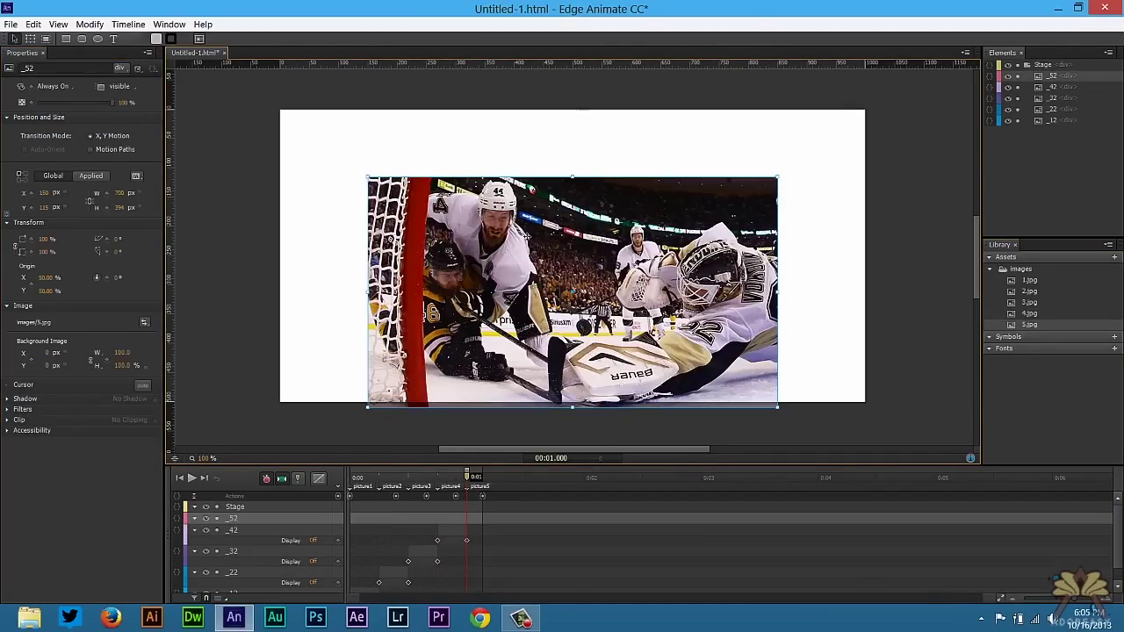
{"action": "left_click", "coordinate": [51, 195]}
{"action": "type", "text": "141"}
{"action": "key", "text": "Tab"}
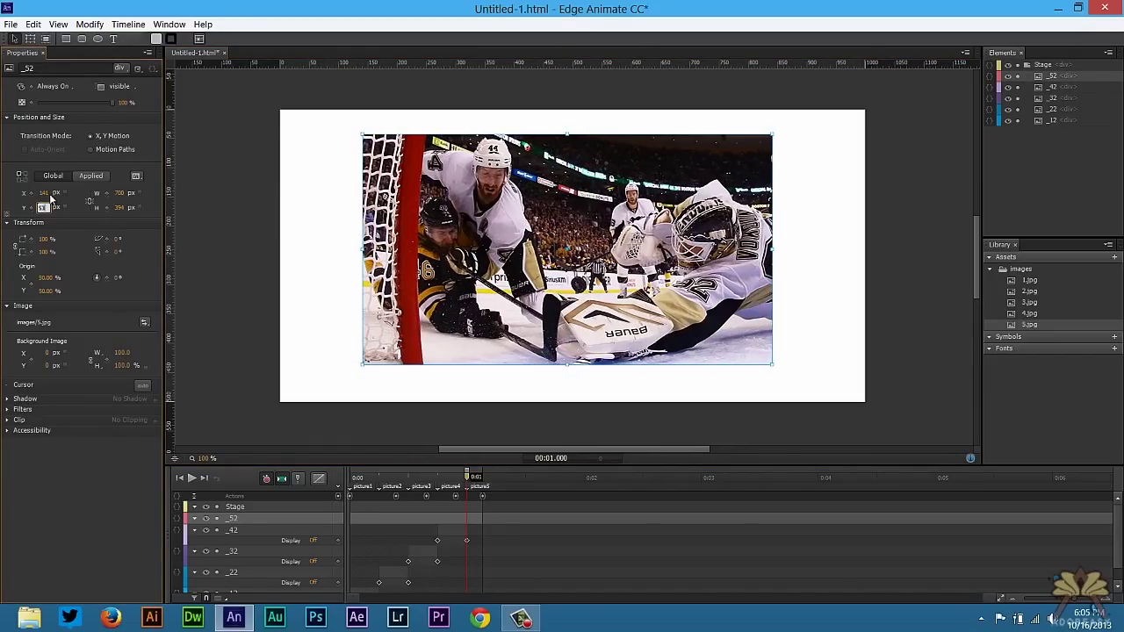
{"action": "type", "text": "53"}
{"action": "key", "text": "Return"}
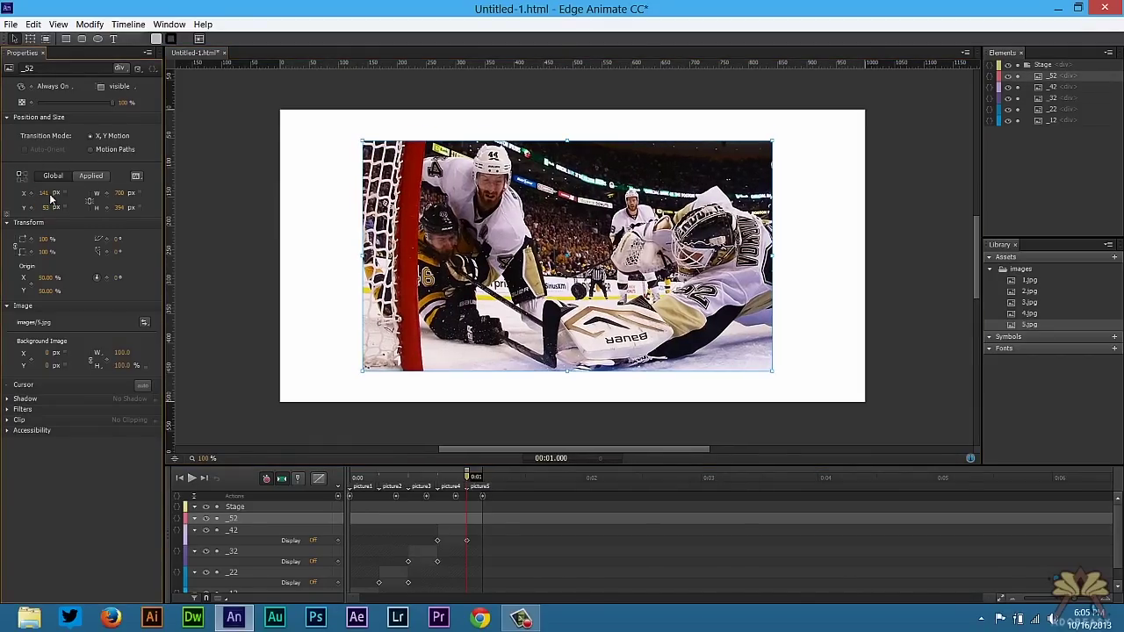
{"action": "left_click", "coordinate": [53, 88]}
{"action": "left_click", "coordinate": [68, 126]}
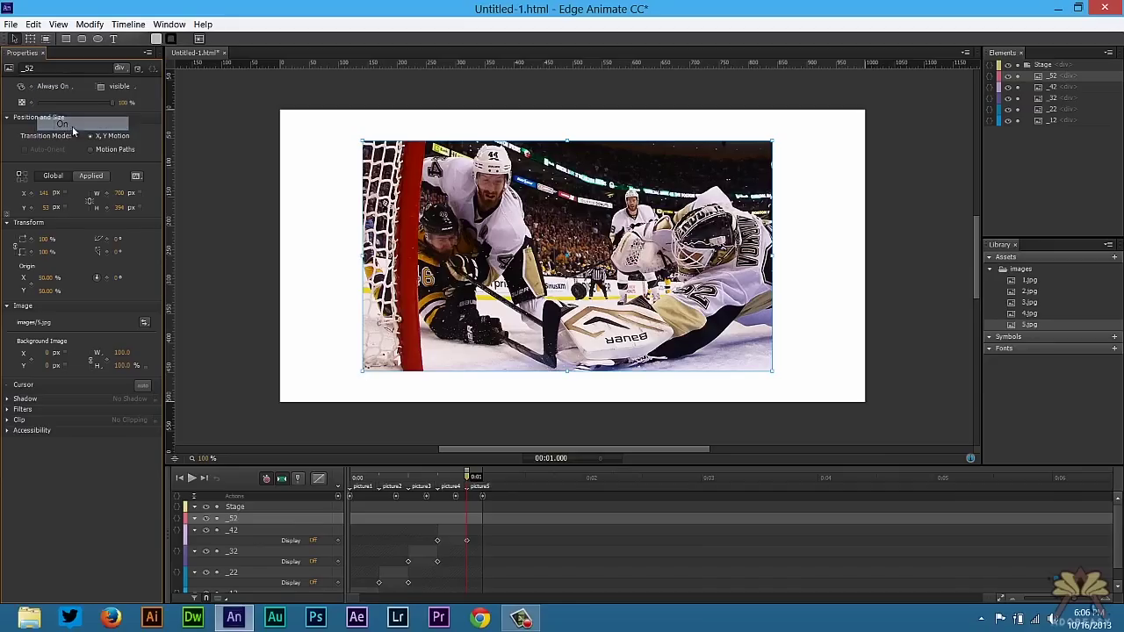
{"action": "left_click", "coordinate": [528, 496]}
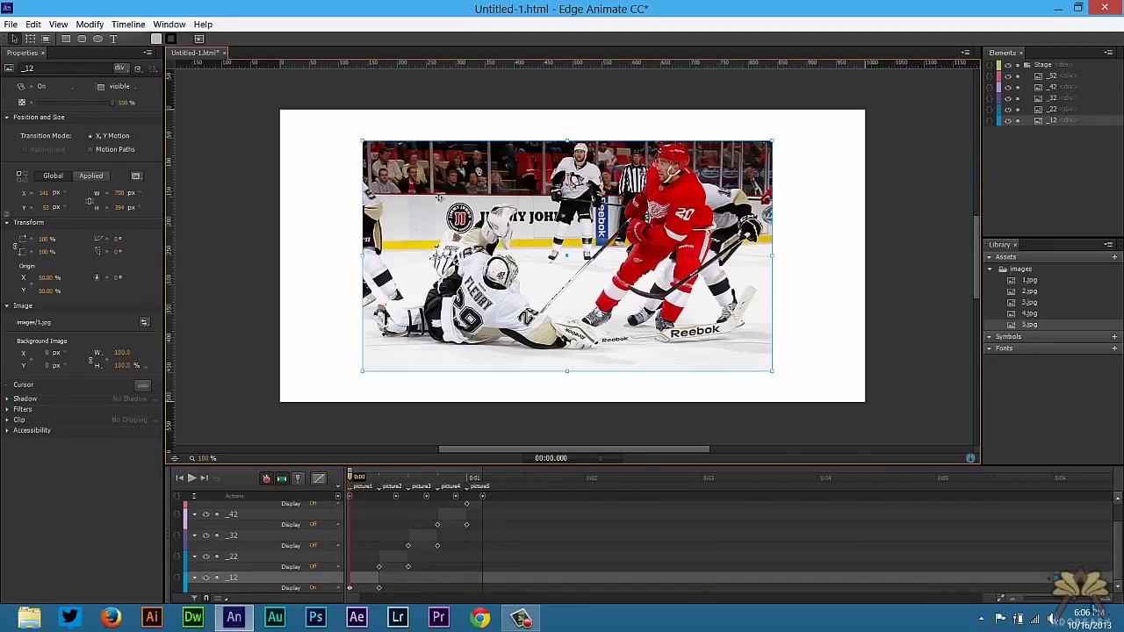
{"action": "right_click", "coordinate": [414, 288]}
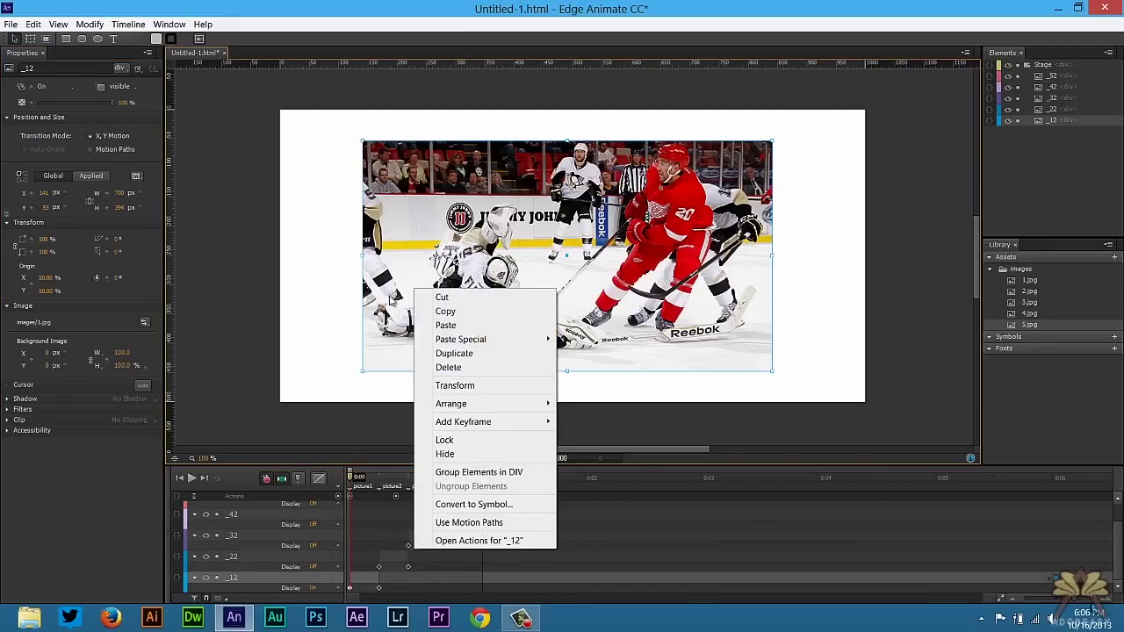
Give _12 a swipeleft action calling Play Reverse("position")
{"action": "left_click", "coordinate": [481, 540]}
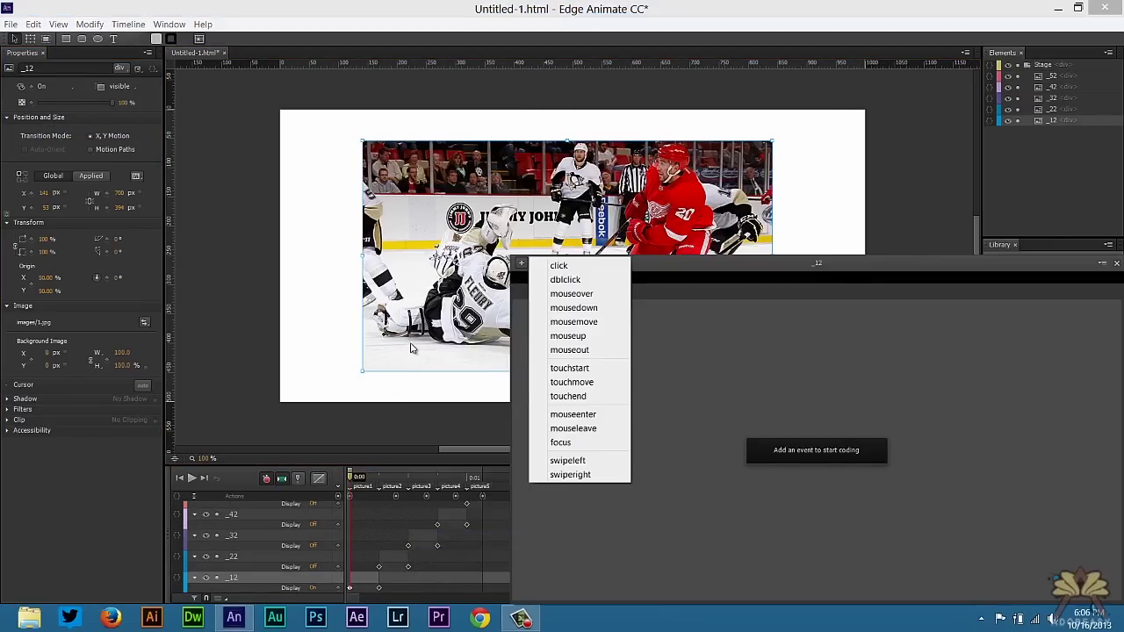
{"action": "left_click", "coordinate": [584, 463]}
{"action": "left_click_drag", "start_coordinate": [695, 262], "coordinate": [436, 153]}
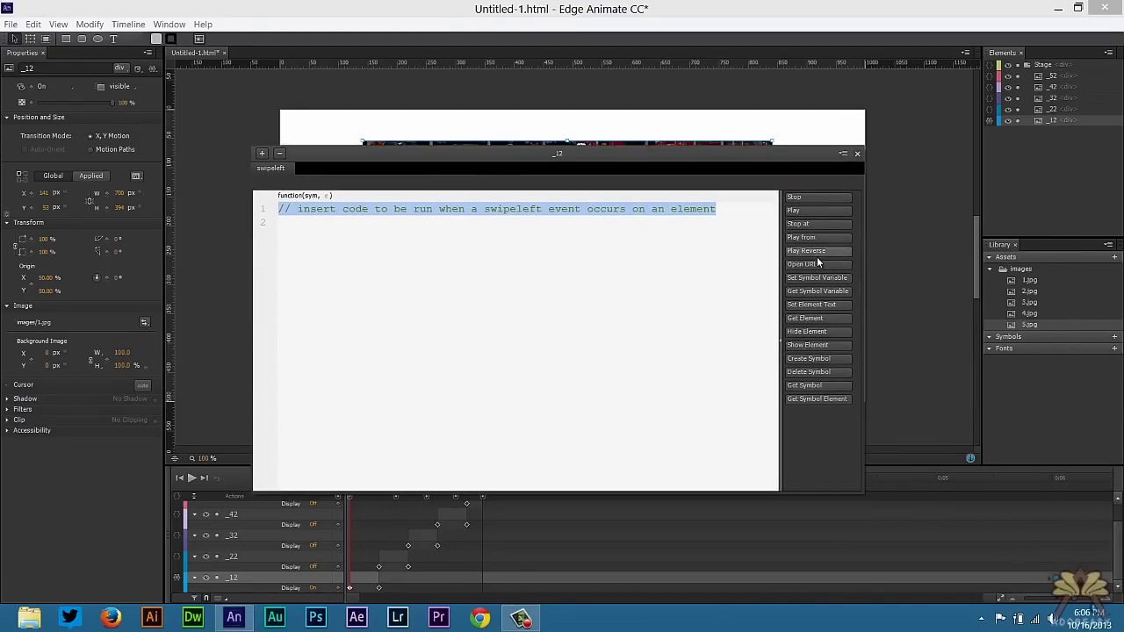
{"action": "left_click", "coordinate": [806, 250]}
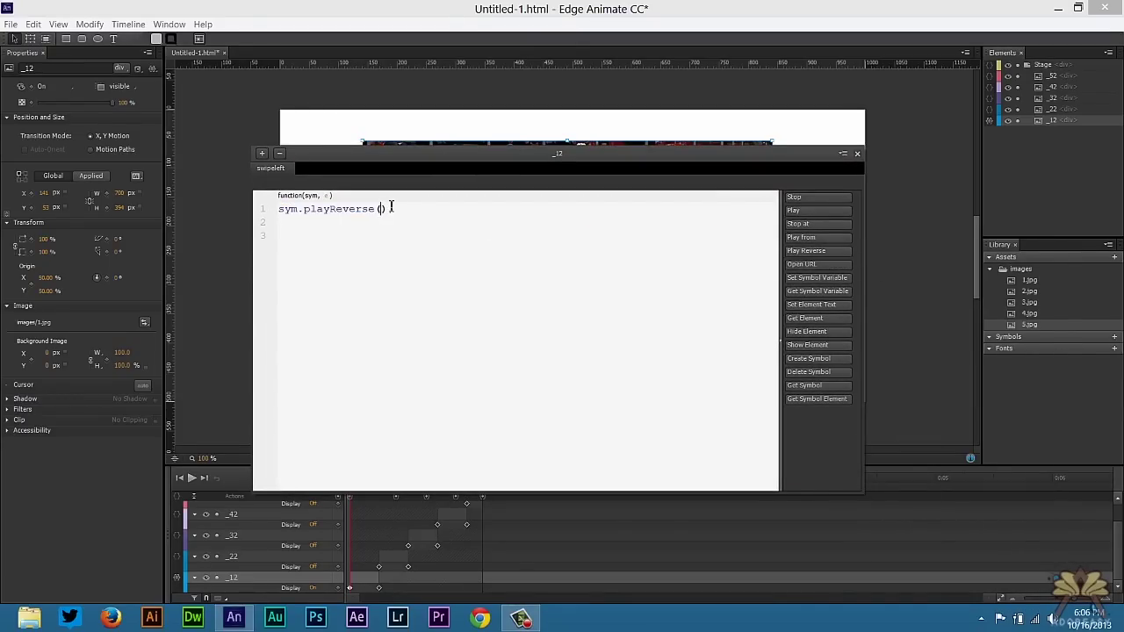
{"action": "type", "text": "\"position"}
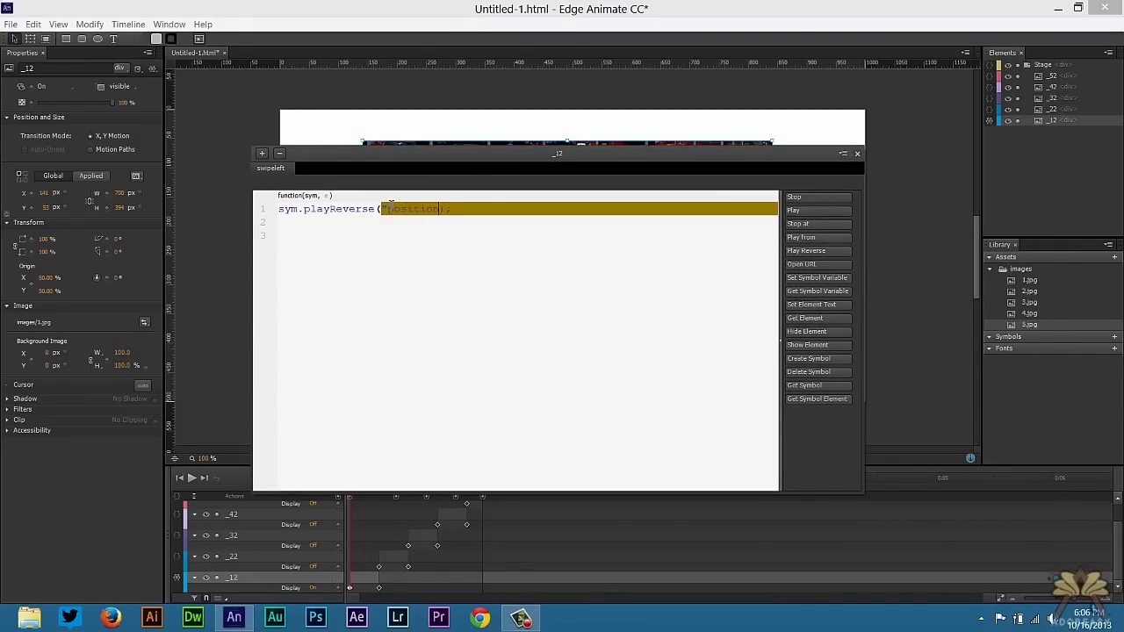
{"action": "type", "text": "\""}
{"action": "left_click_drag", "start_coordinate": [446, 210], "coordinate": [380, 209]}
{"action": "key", "text": "ctrl+c"}
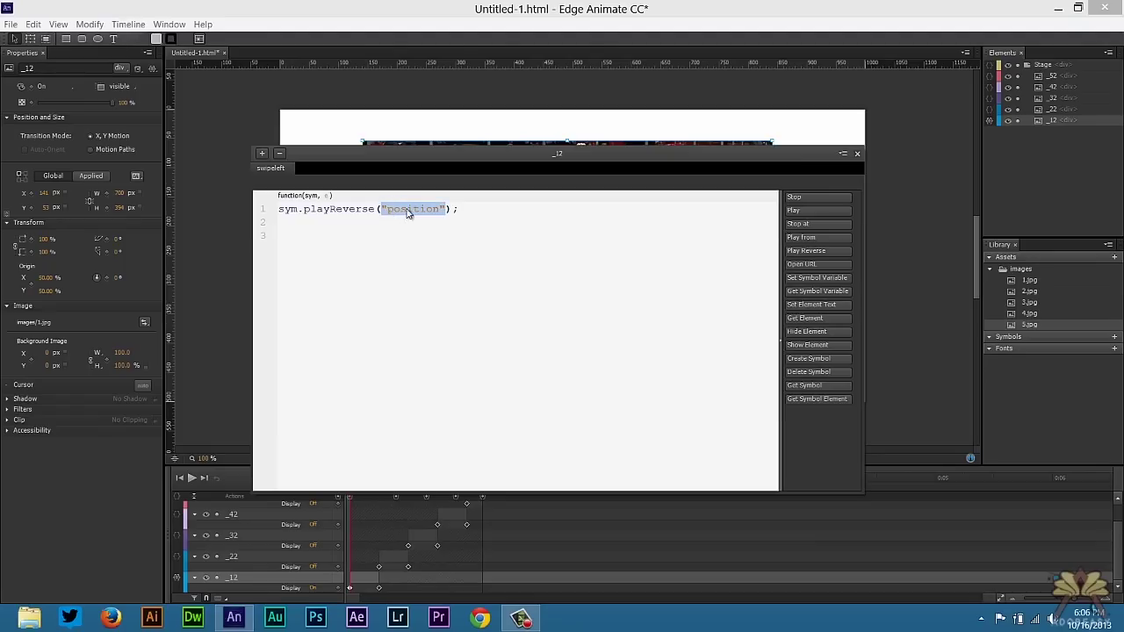
Add a swiperight action to _12 calling Play("picture2") and close the panel
{"action": "left_click", "coordinate": [262, 154]}
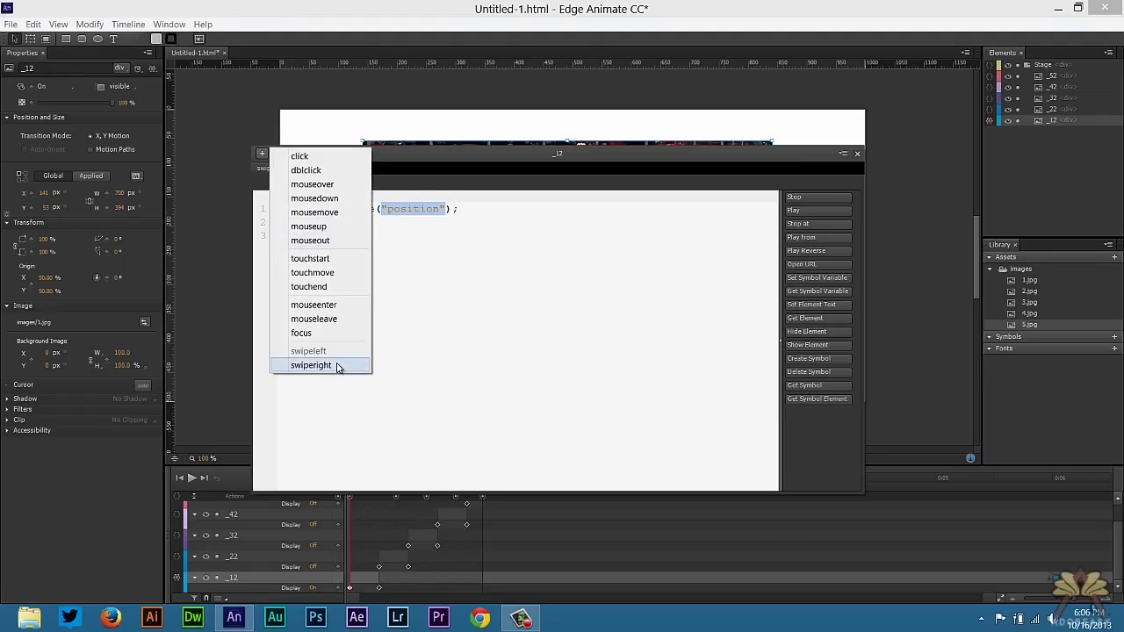
{"action": "left_click", "coordinate": [339, 366]}
{"action": "left_click", "coordinate": [799, 211]}
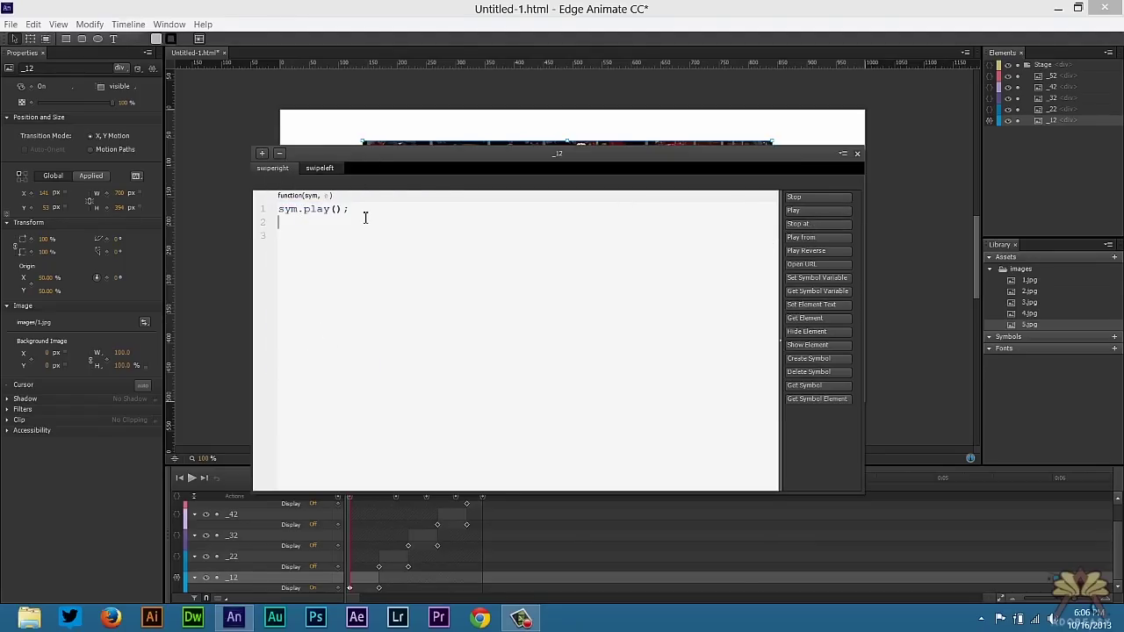
{"action": "left_click", "coordinate": [336, 209]}
{"action": "type", "text": "\"picture2\""}
{"action": "left_click", "coordinate": [379, 481]}
Give _22 a swipeleft action calling Play Reverse("position")
{"action": "right_click", "coordinate": [439, 310]}
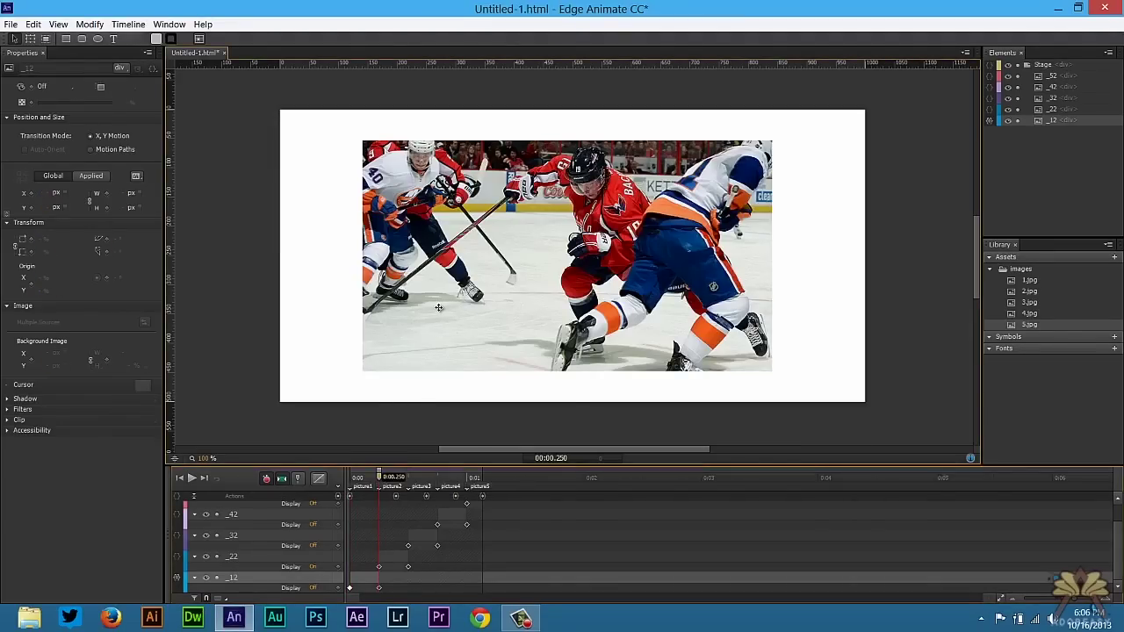
{"action": "left_click", "coordinate": [508, 562]}
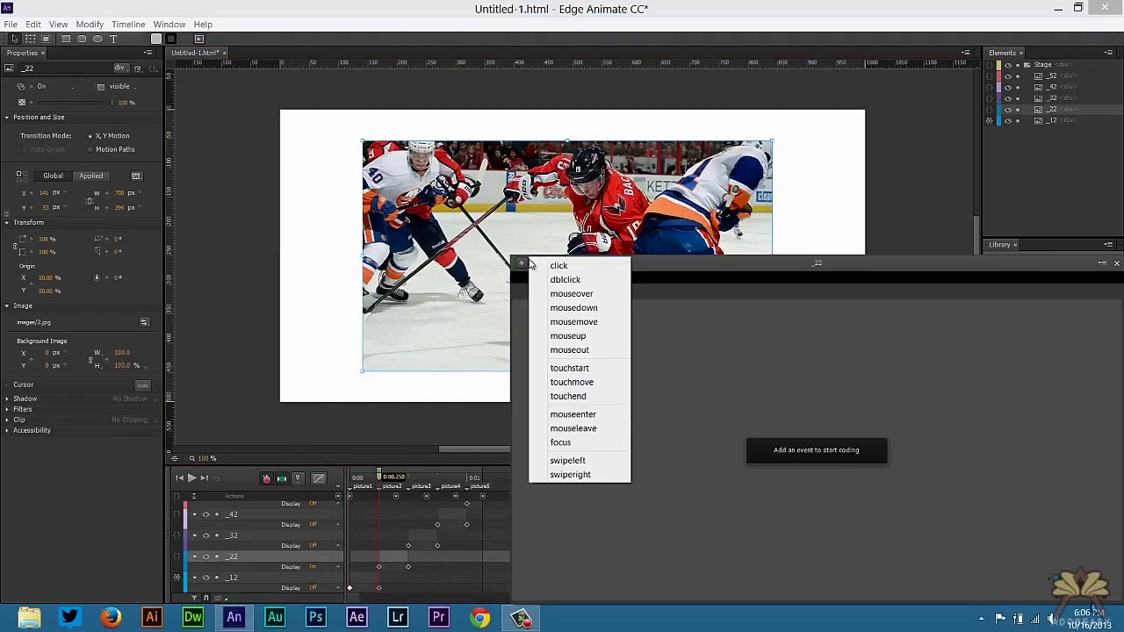
{"action": "left_click", "coordinate": [566, 462]}
{"action": "left_click_drag", "start_coordinate": [693, 273], "coordinate": [530, 200]}
{"action": "left_click", "coordinate": [904, 287]}
{"action": "left_click", "coordinate": [479, 246]}
{"action": "type", "text": "\"position\");"}
Add a swiperight action to _22 calling Play("position") and close the code editor
{"action": "left_click", "coordinate": [359, 190]}
{"action": "left_click", "coordinate": [405, 402]}
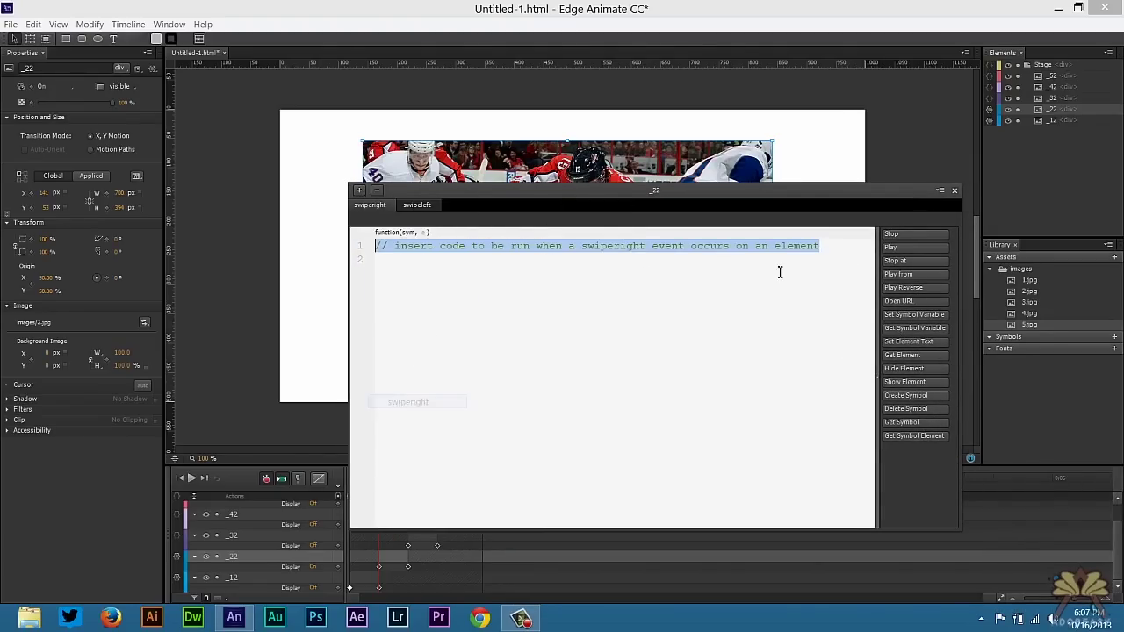
{"action": "left_click", "coordinate": [904, 248]}
{"action": "left_click", "coordinate": [434, 247]}
{"action": "key", "text": "ctrl+v"}
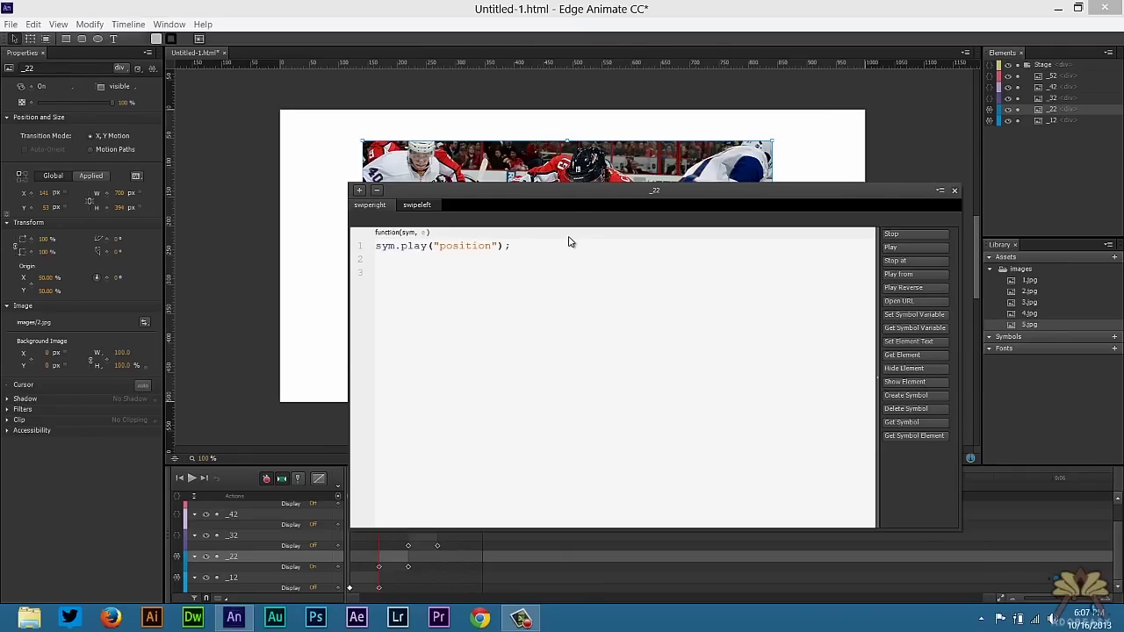
{"action": "left_click", "coordinate": [955, 192]}
{"action": "left_click", "coordinate": [409, 479]}
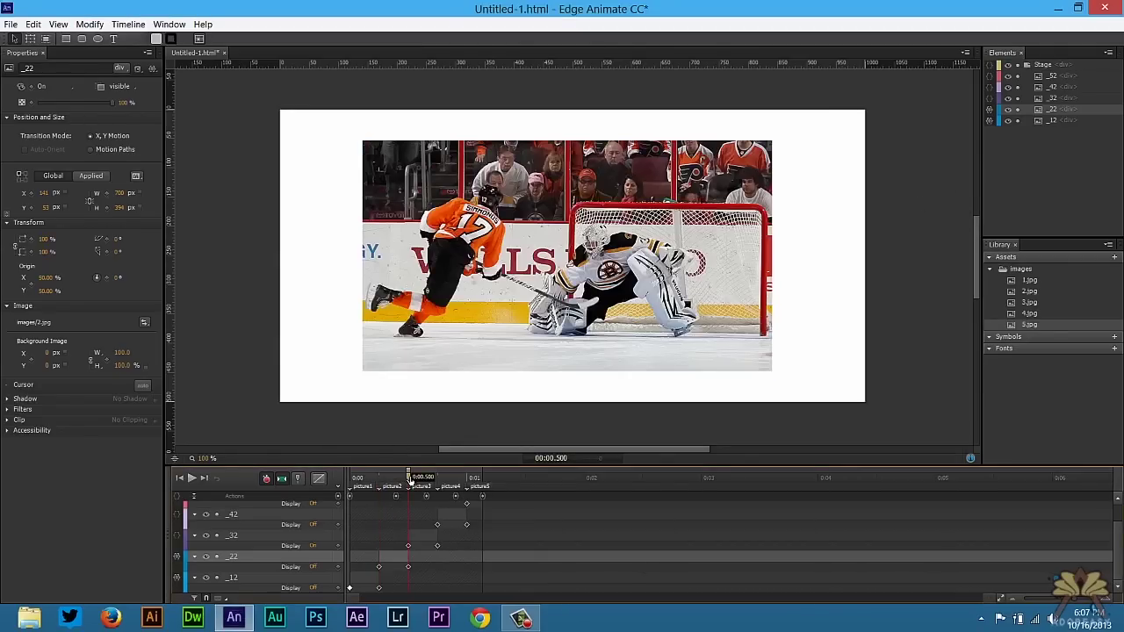
Give _32 a swipeleft action calling Play Reverse("position")
{"action": "right_click", "coordinate": [424, 307]}
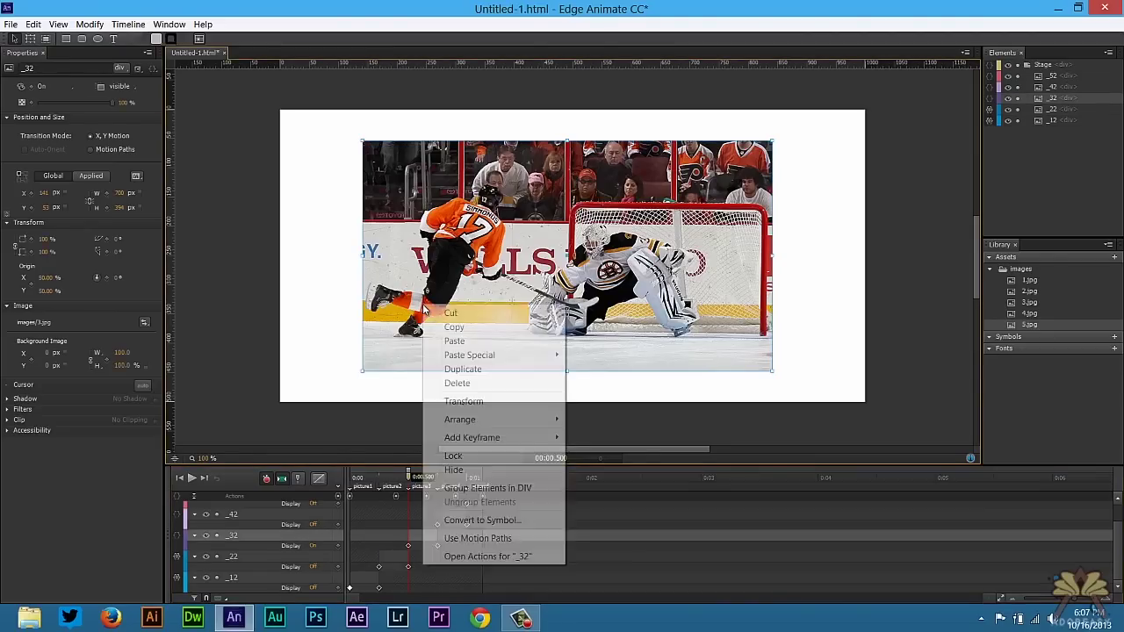
{"action": "left_click", "coordinate": [484, 556]}
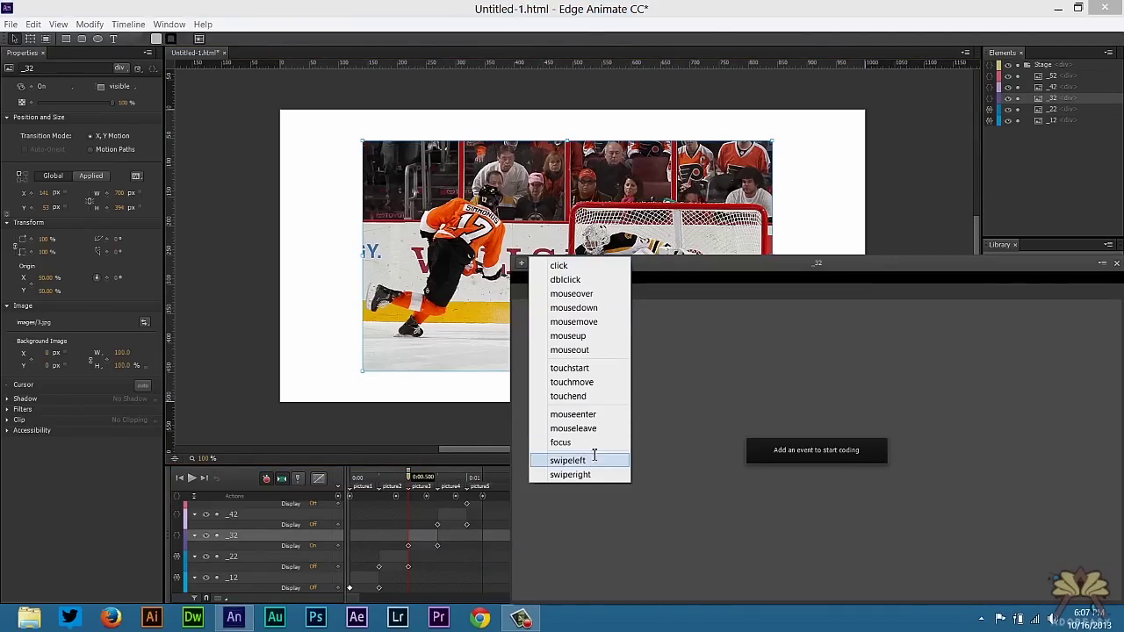
{"action": "left_click", "coordinate": [567, 460]}
{"action": "left_click", "coordinate": [1066, 360]}
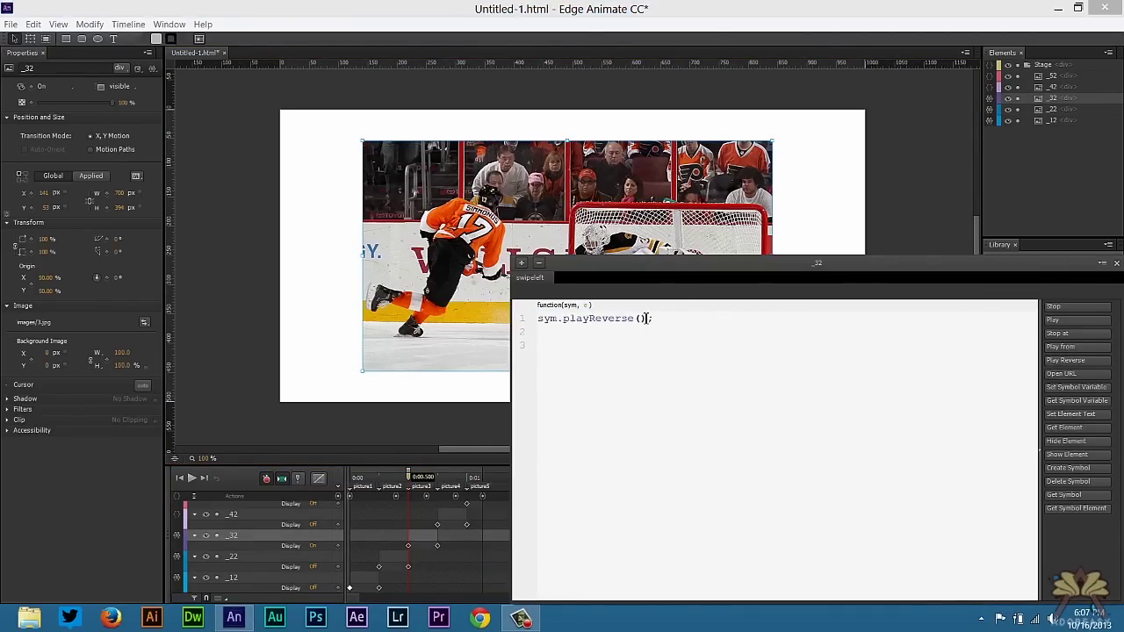
{"action": "type", "text": "\"position\""}
Add a swiperight Play("position") action to _32, close it, and move to 0:00.750
{"action": "left_click", "coordinate": [521, 262]}
{"action": "left_click", "coordinate": [571, 472]}
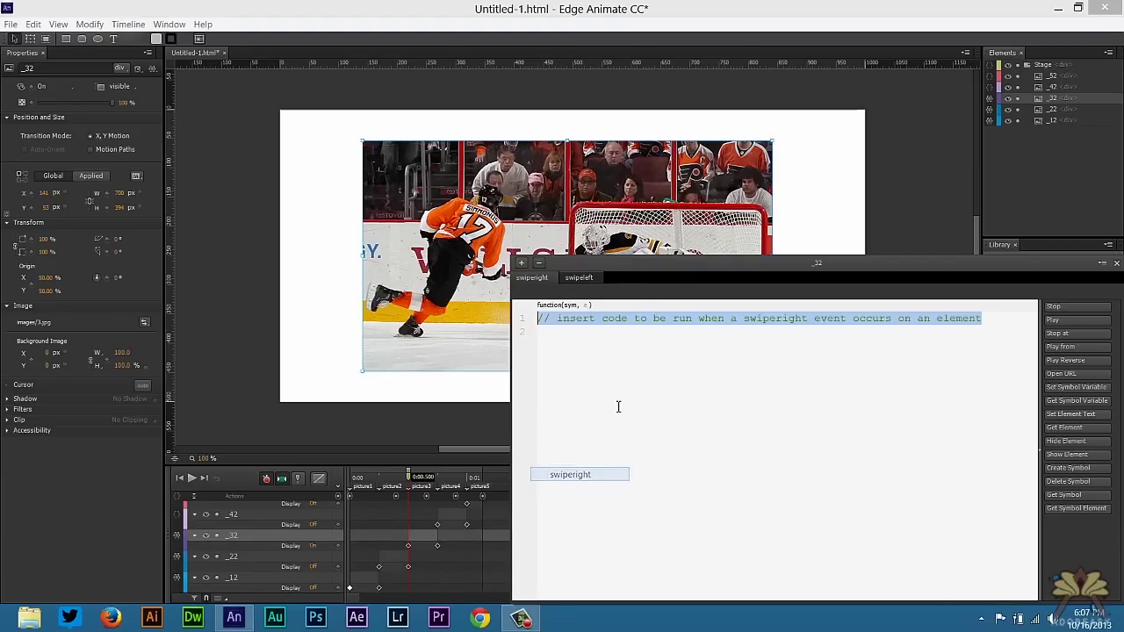
{"action": "left_click", "coordinate": [1053, 320]}
{"action": "type", "text": "\"position\");"}
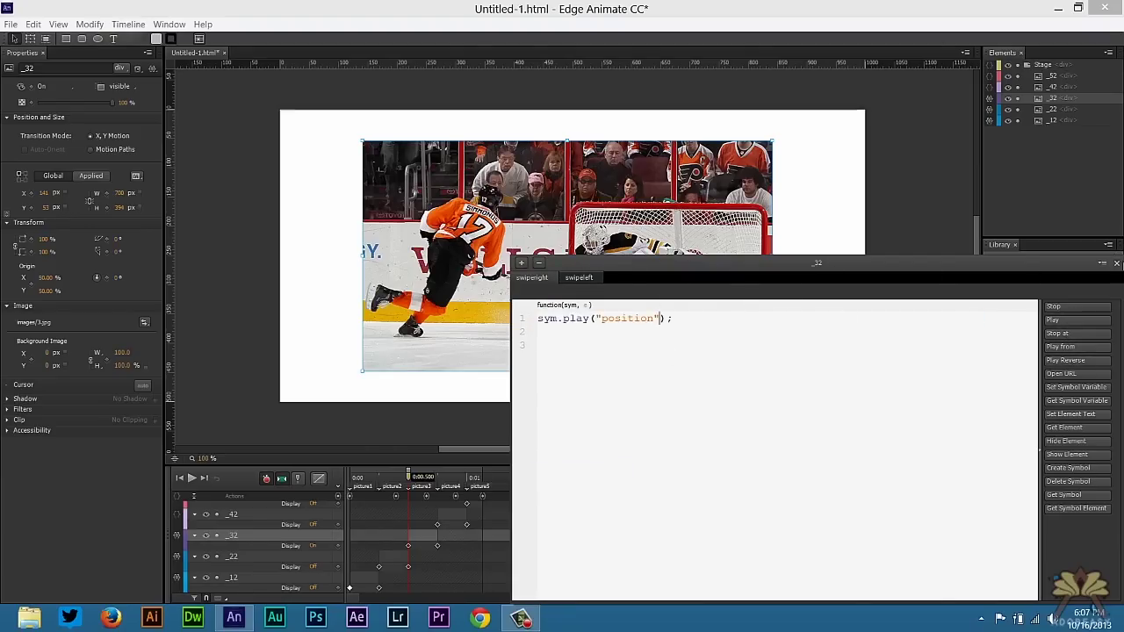
{"action": "left_click", "coordinate": [1117, 264]}
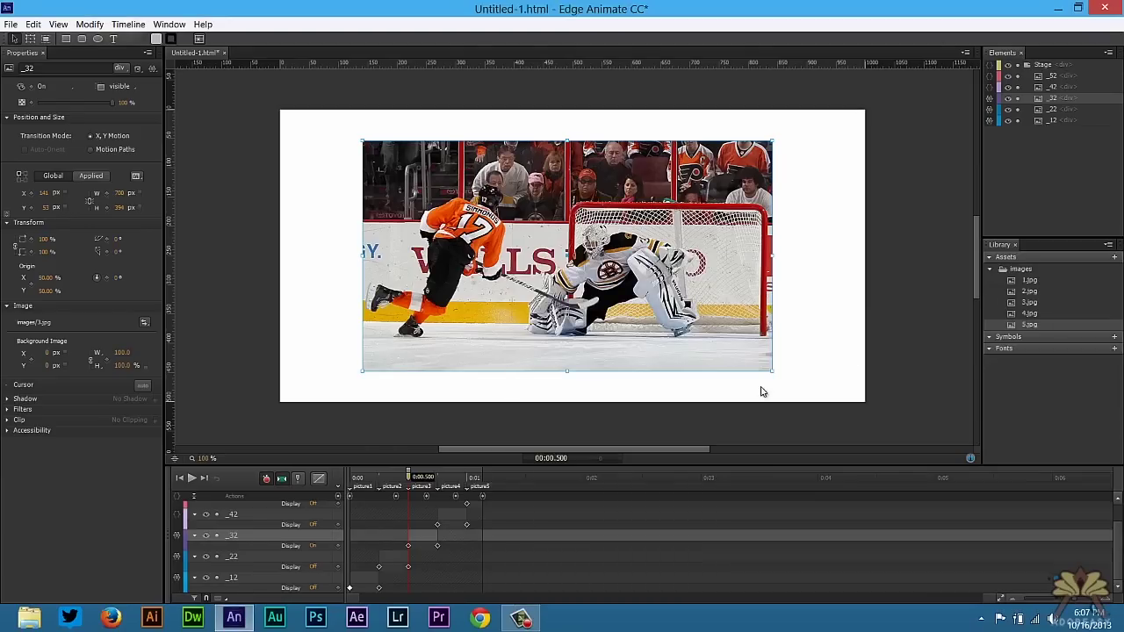
{"action": "left_click", "coordinate": [441, 479]}
{"action": "right_click", "coordinate": [458, 287]}
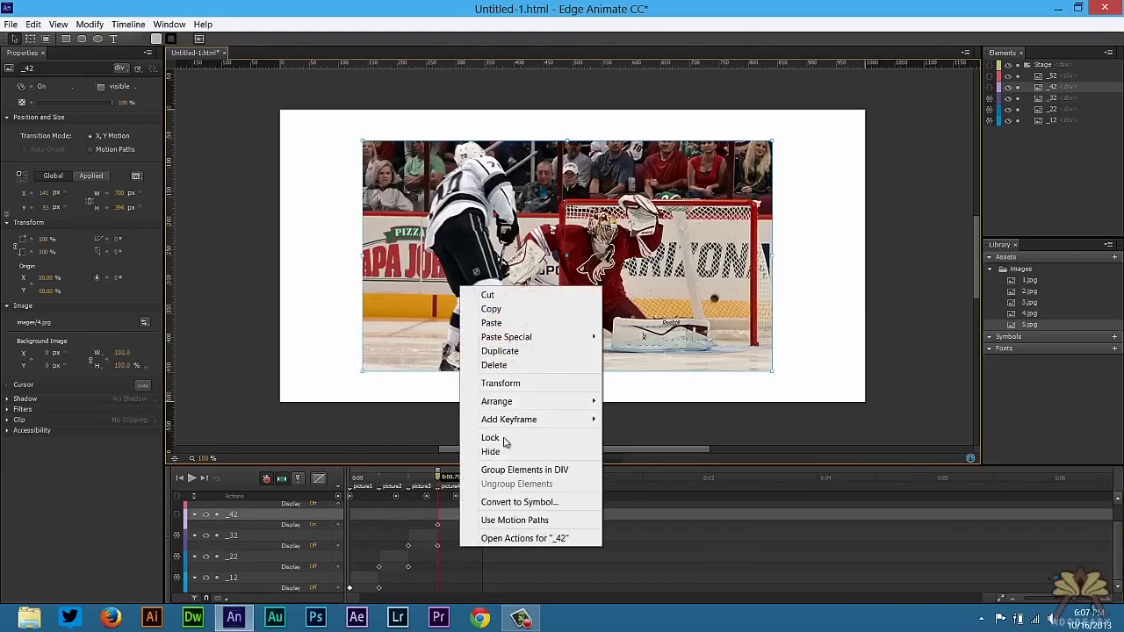
Give _42 a swipeleft action calling Play Reverse("position")
{"action": "left_click", "coordinate": [504, 536]}
{"action": "left_click", "coordinate": [562, 460]}
{"action": "left_click_drag", "start_coordinate": [675, 269], "coordinate": [490, 166]}
{"action": "left_click", "coordinate": [880, 257]}
{"action": "left_click", "coordinate": [456, 216]}
{"action": "type", "text": "\"position\""}
Add a swiperight Play("position") action to _42 and advance to the fifth picture
{"action": "left_click", "coordinate": [335, 159]}
{"action": "left_click", "coordinate": [401, 371]}
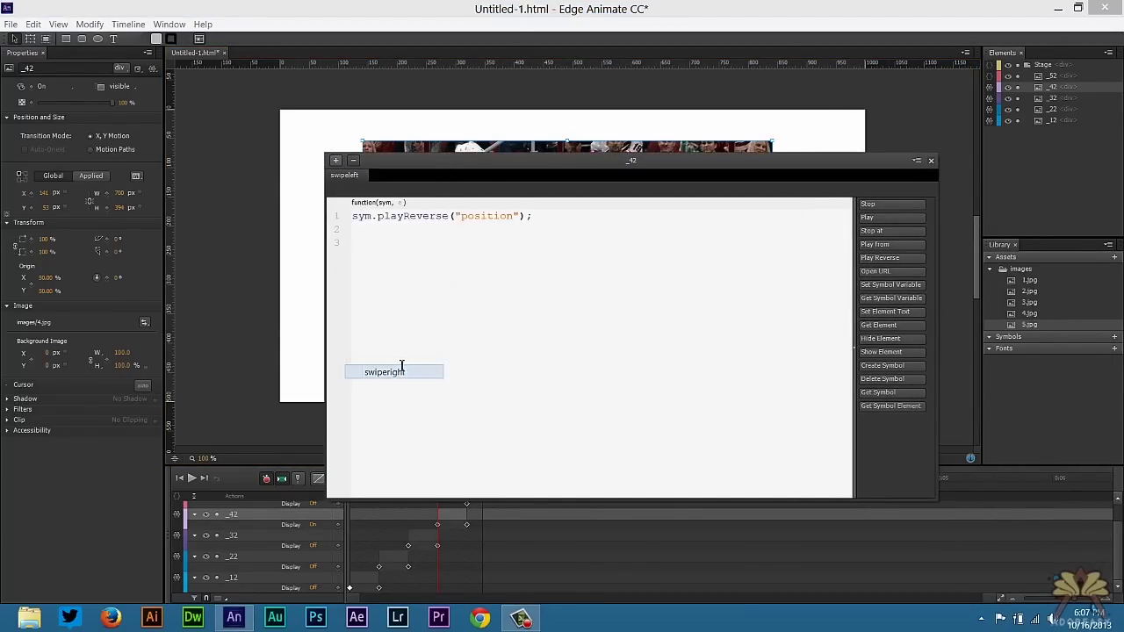
{"action": "left_click", "coordinate": [868, 217]}
{"action": "type", "text": "\"position\");"}
{"action": "left_click", "coordinate": [931, 160]}
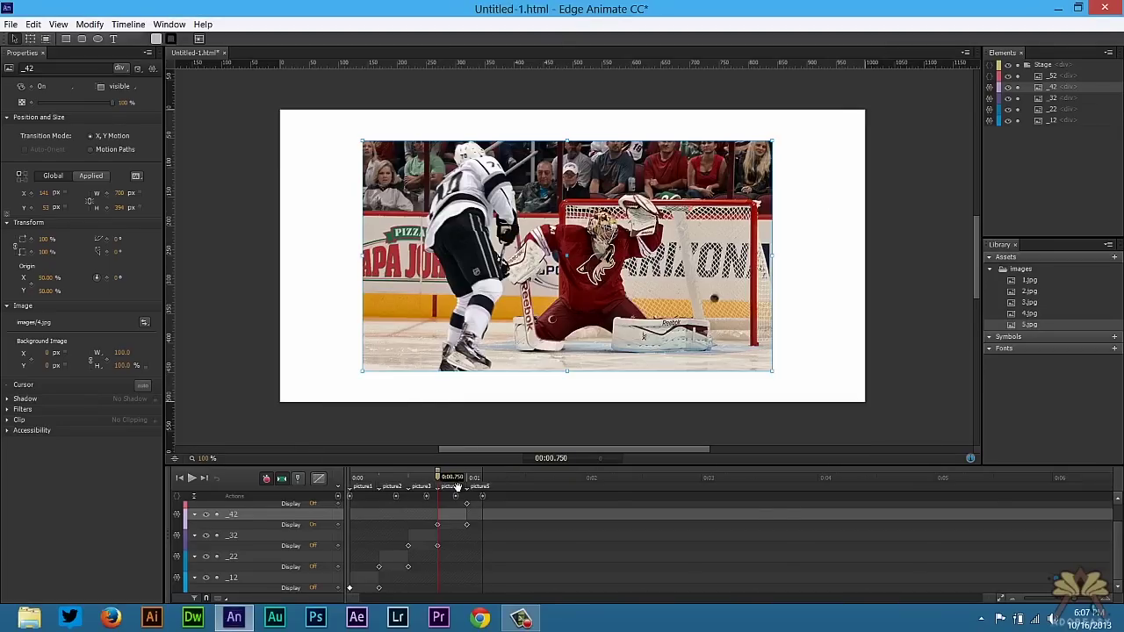
{"action": "left_click_drag", "start_coordinate": [455, 481], "coordinate": [483, 481]}
{"action": "left_click", "coordinate": [459, 294]}
Give _52 a swipeleft action that plays in reverse and a swiperight action that plays
{"action": "right_click", "coordinate": [460, 293]}
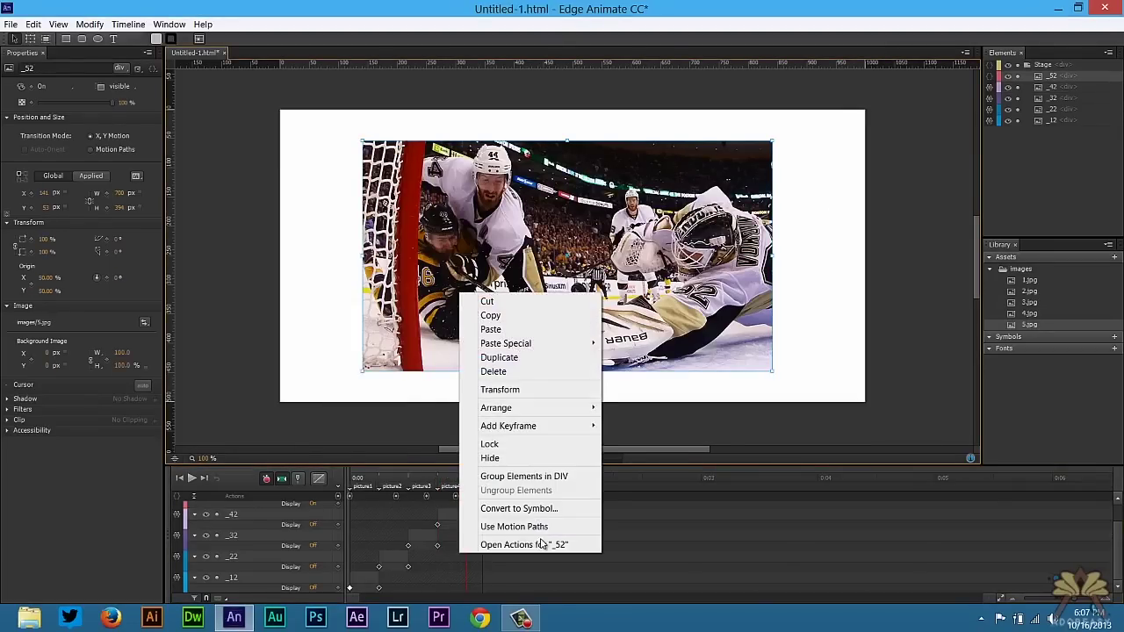
{"action": "left_click", "coordinate": [537, 545]}
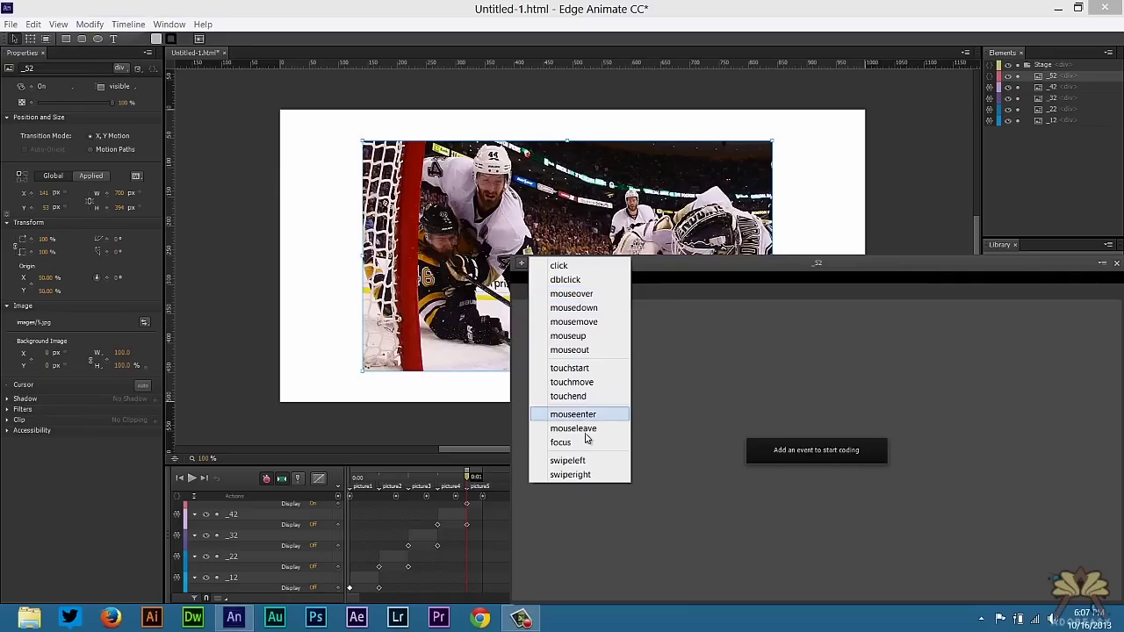
{"action": "left_click", "coordinate": [579, 462]}
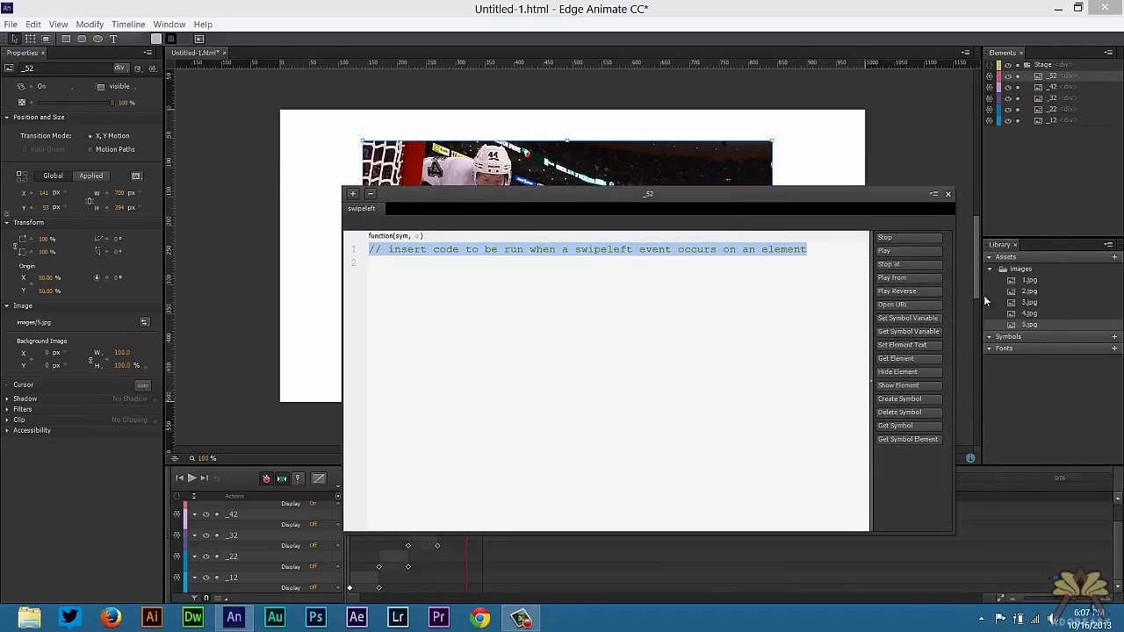
{"action": "left_click", "coordinate": [897, 291]}
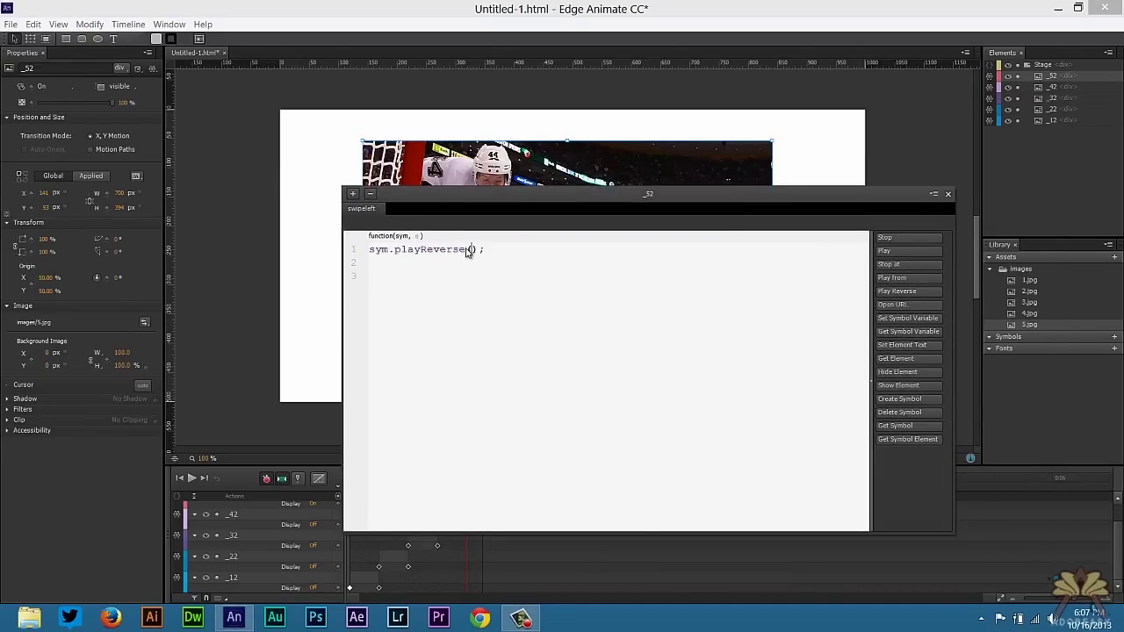
{"action": "left_click", "coordinate": [354, 197]}
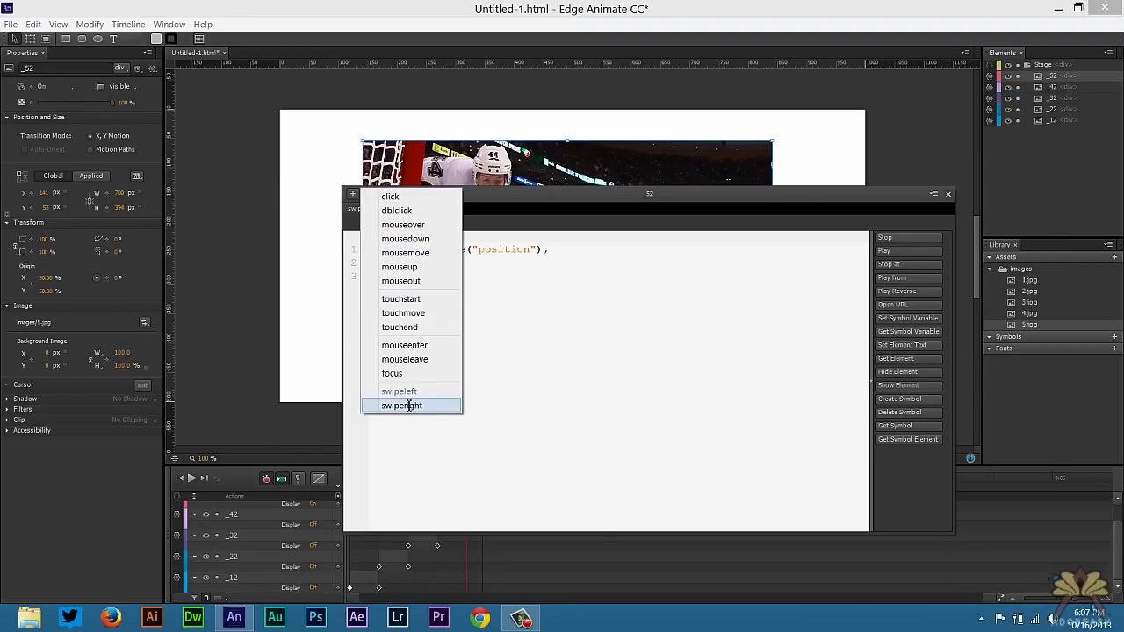
{"action": "left_click", "coordinate": [393, 405]}
{"action": "left_click", "coordinate": [906, 253]}
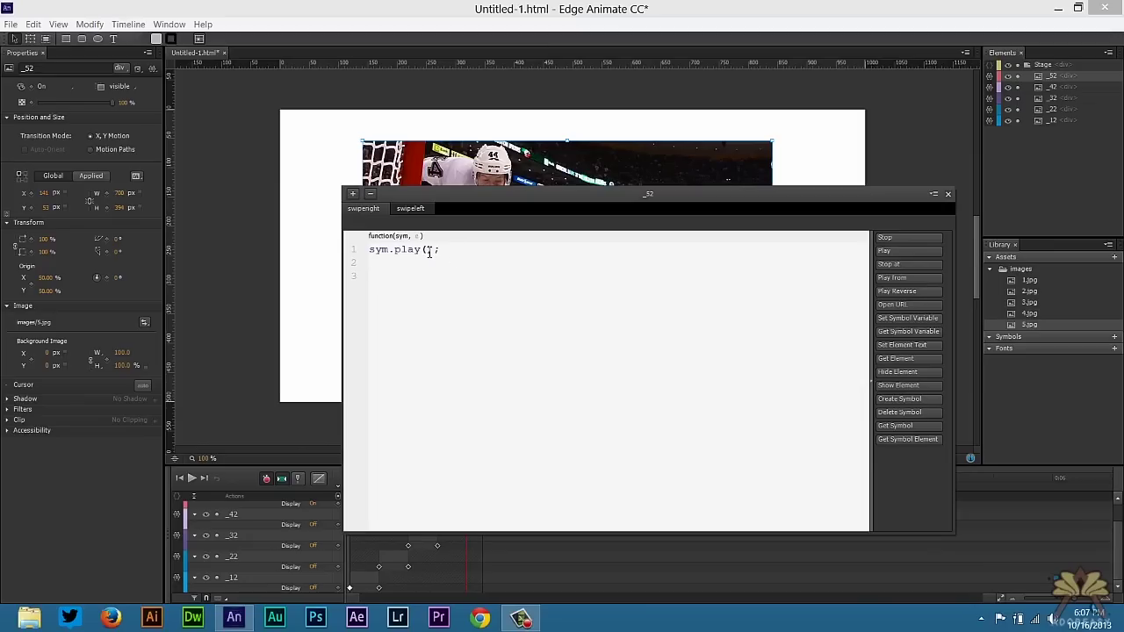
{"action": "left_click", "coordinate": [948, 193]}
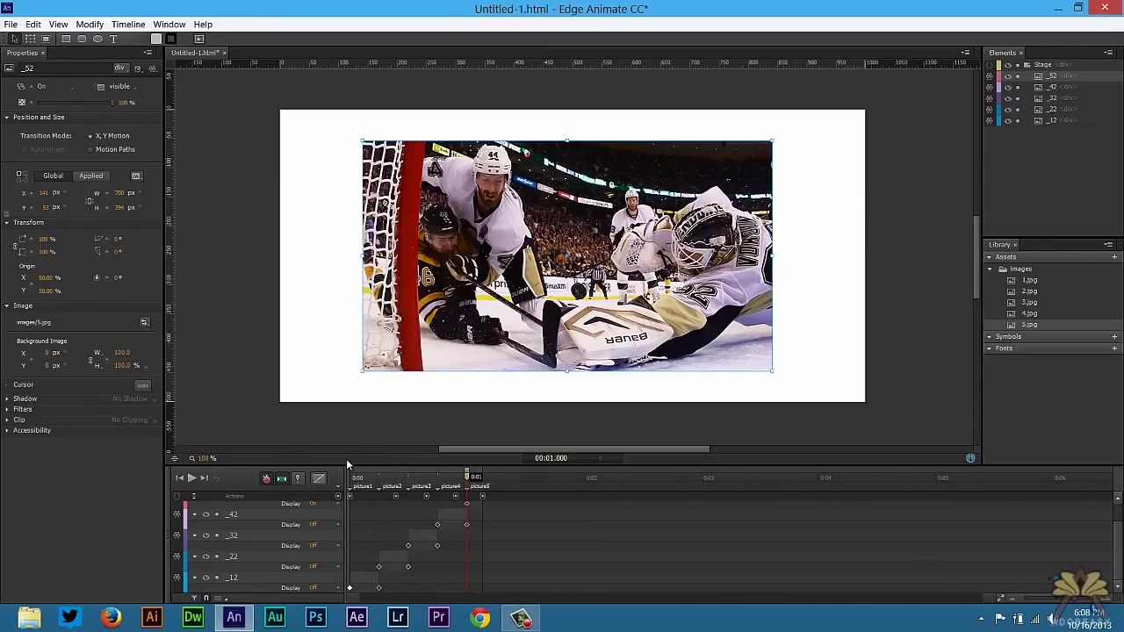
Save the project as tutorial.html and preview the slideshow in the browser on the phone
{"action": "left_click", "coordinate": [10, 24]}
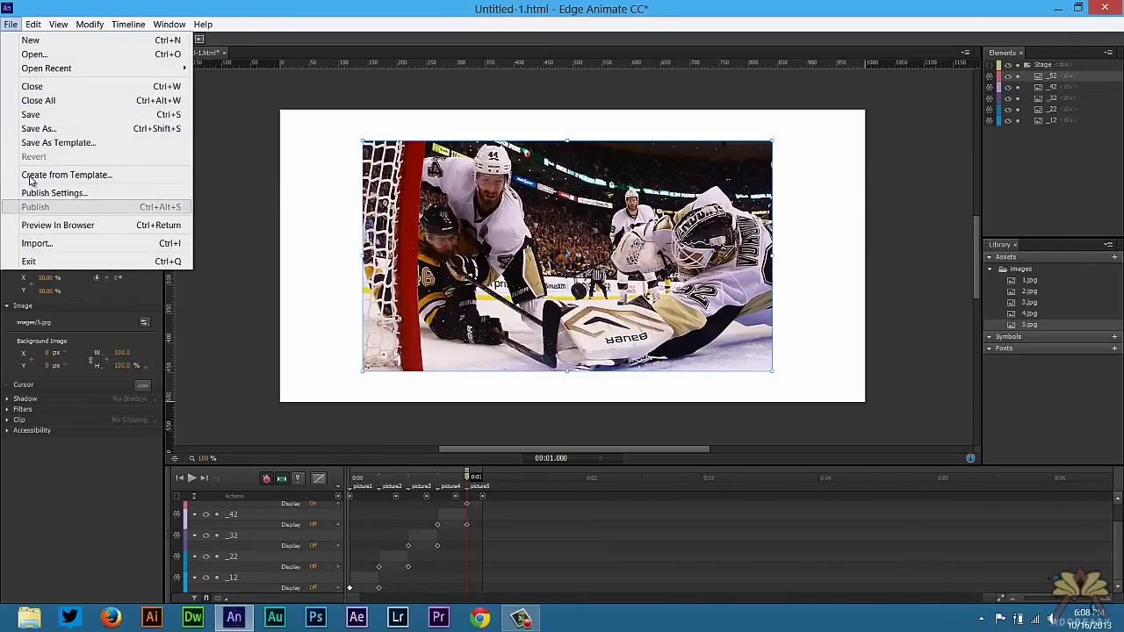
{"action": "left_click", "coordinate": [35, 112]}
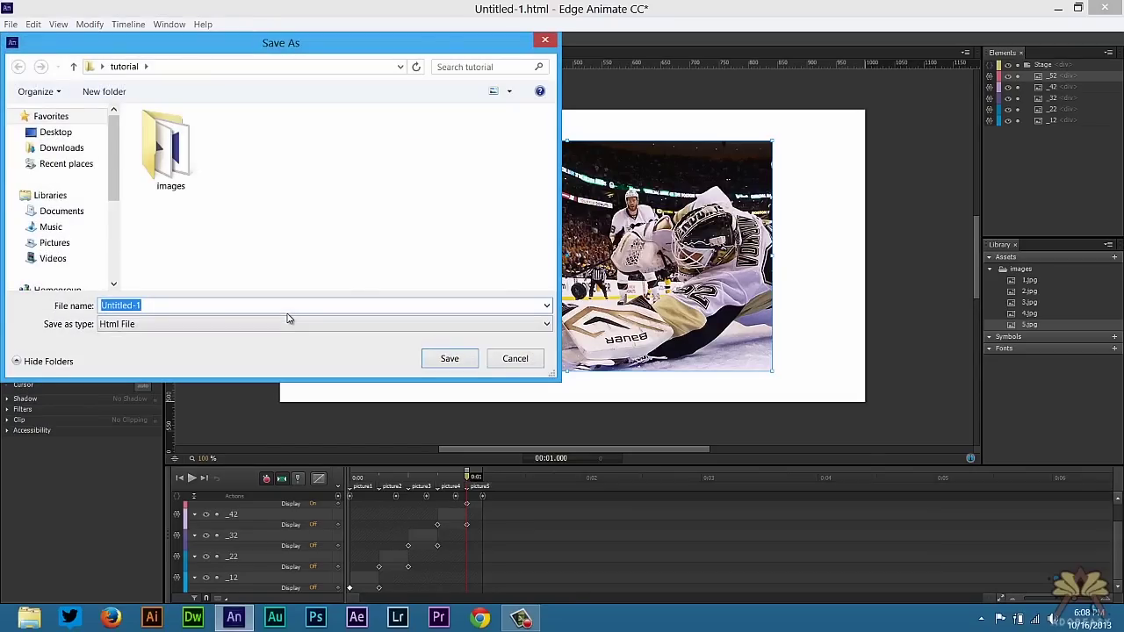
{"action": "type", "text": "tutorial"}
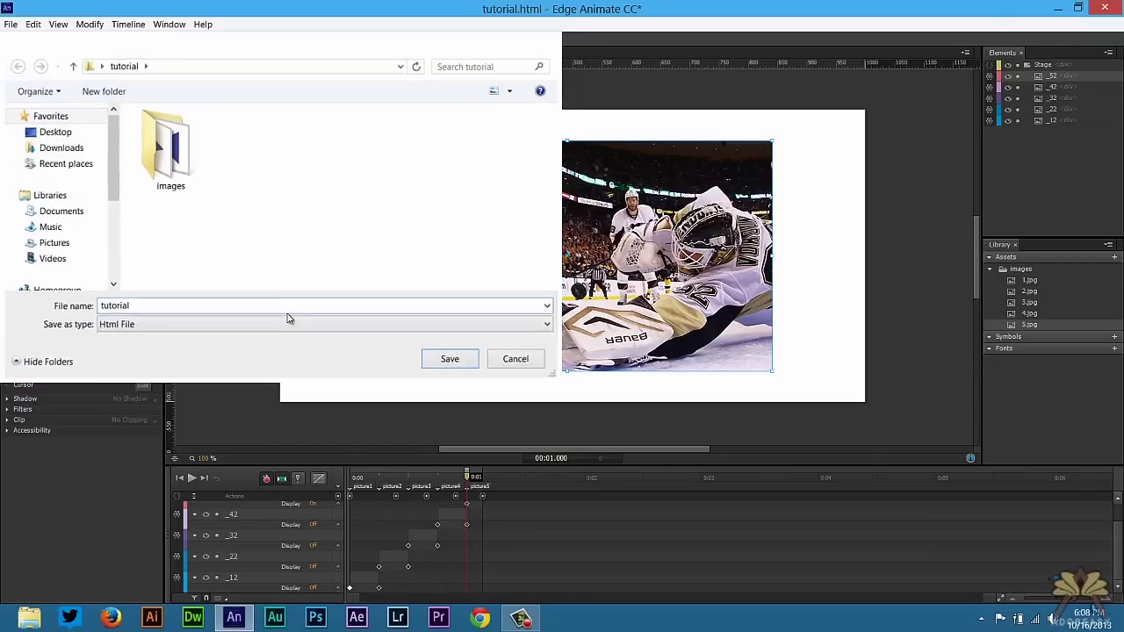
{"action": "key", "text": "Return"}
{"action": "left_click", "coordinate": [11, 24]}
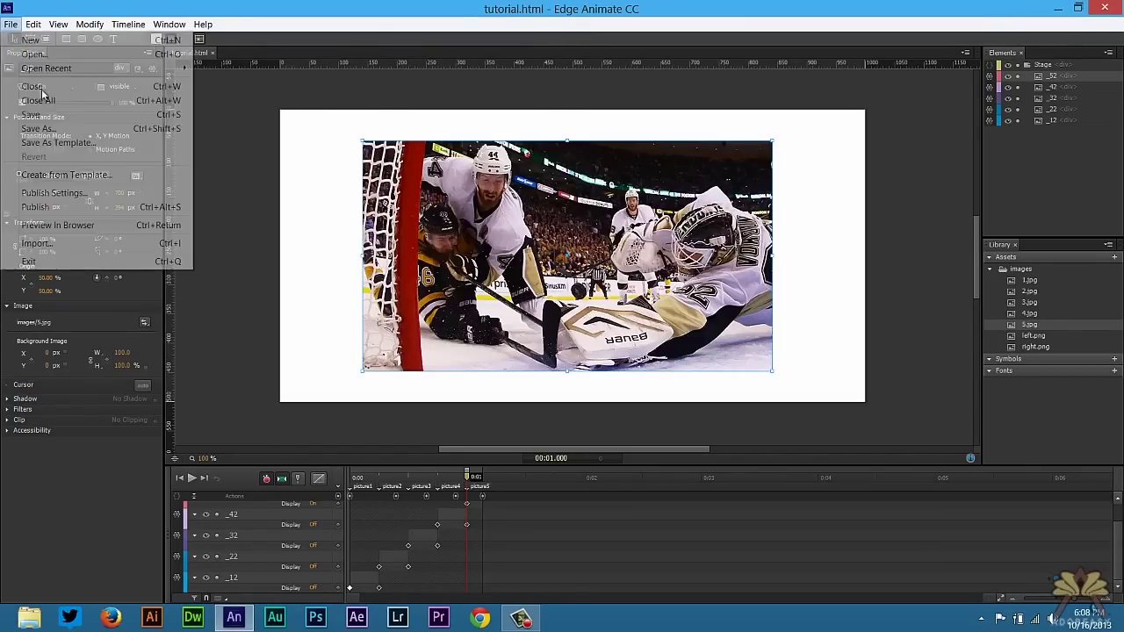
{"action": "left_click", "coordinate": [70, 209]}
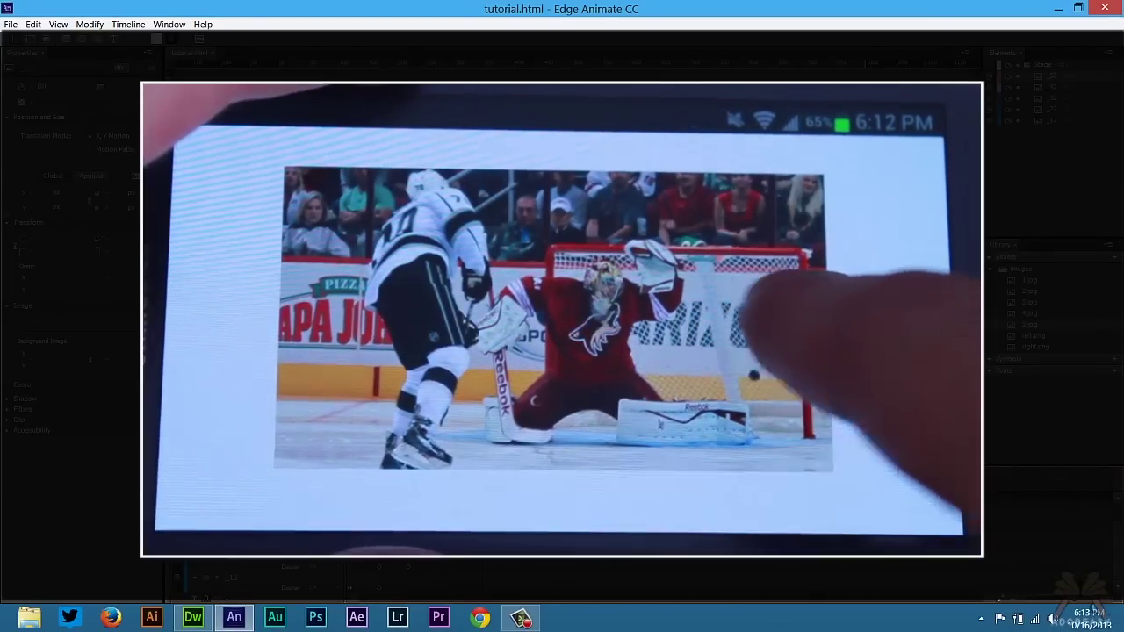